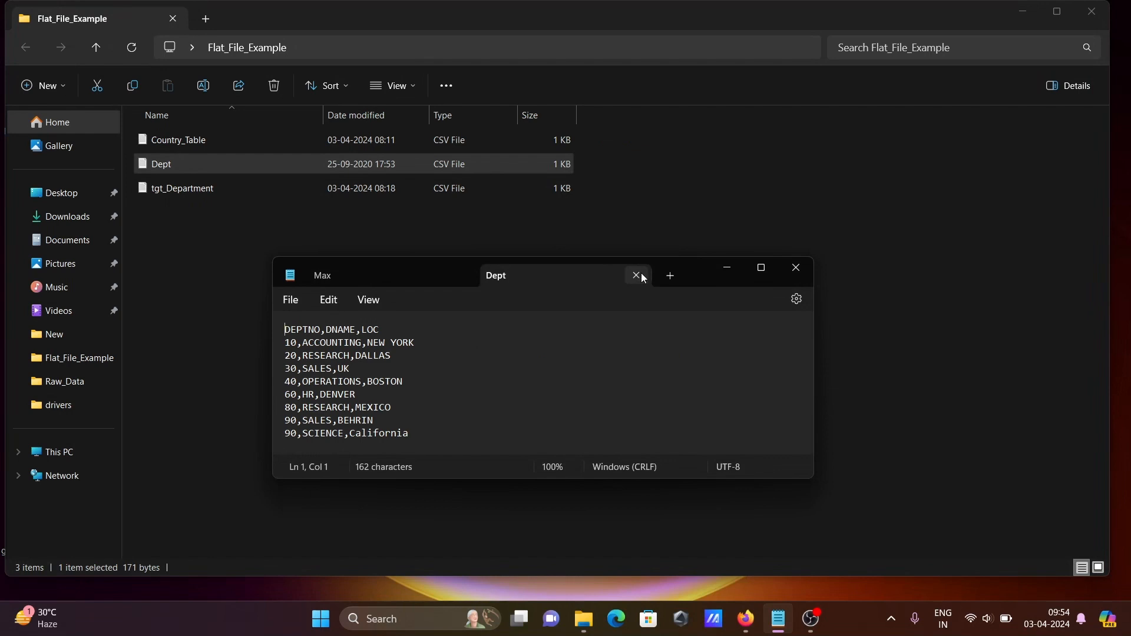
Close the Dept file, view the contents of tgt_Department in the Flat_File_Example folder, and clear the open windows from the desktop.
{"action": "left_click", "coordinate": [640, 275]}
{"action": "left_click", "coordinate": [200, 189]}
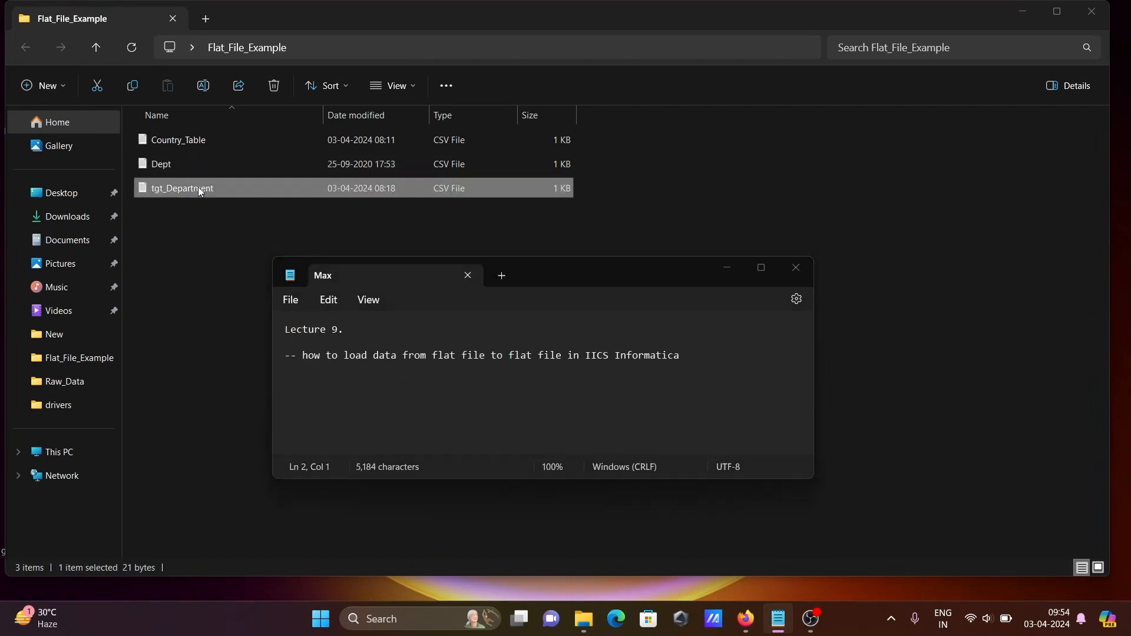
{"action": "double_click", "coordinate": [199, 189]}
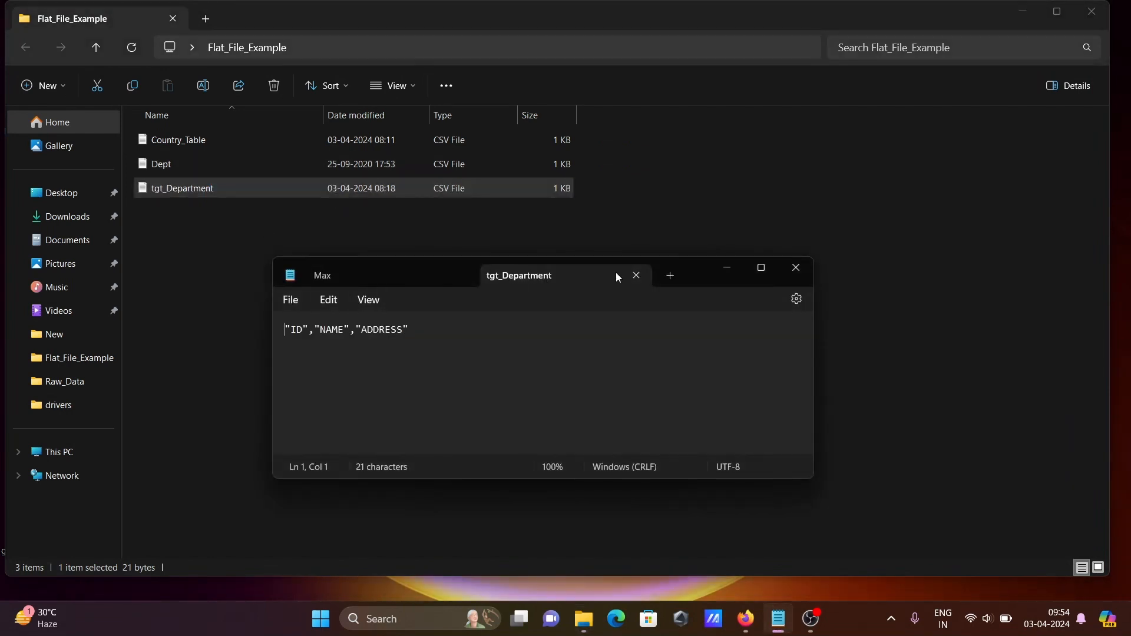
{"action": "left_click", "coordinate": [636, 275]}
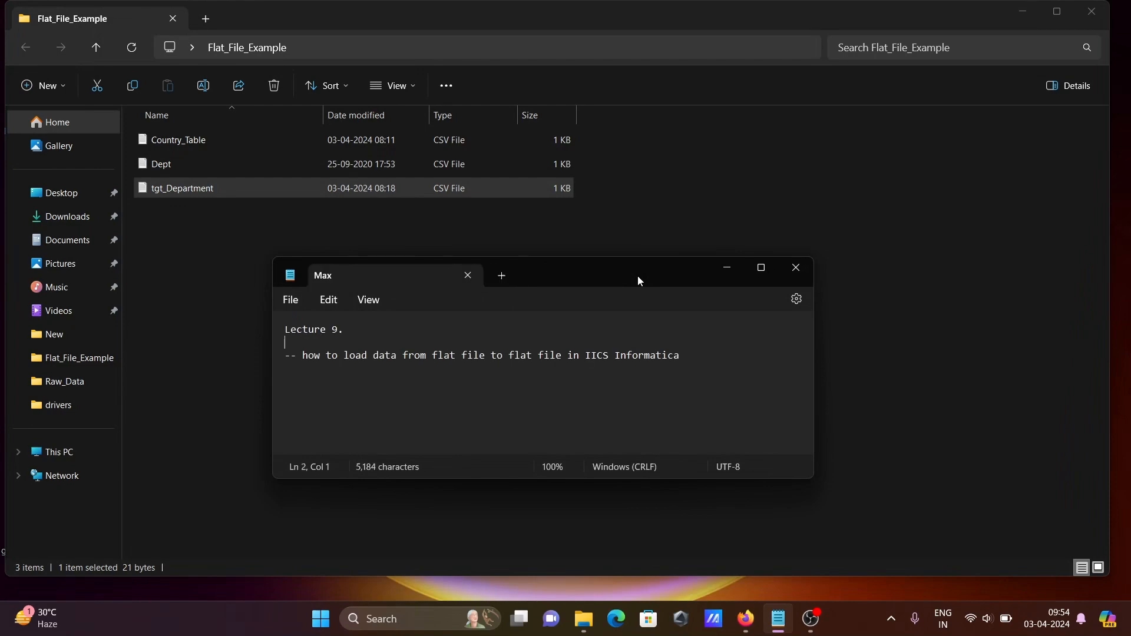
{"action": "left_click", "coordinate": [728, 268]}
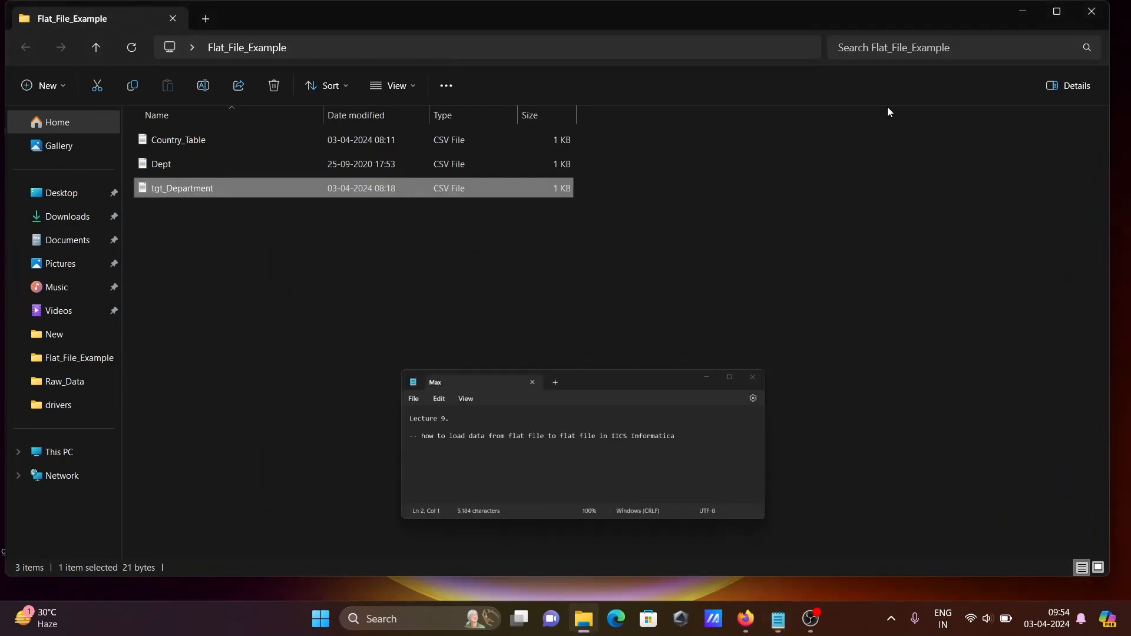
{"action": "left_click", "coordinate": [1018, 6]}
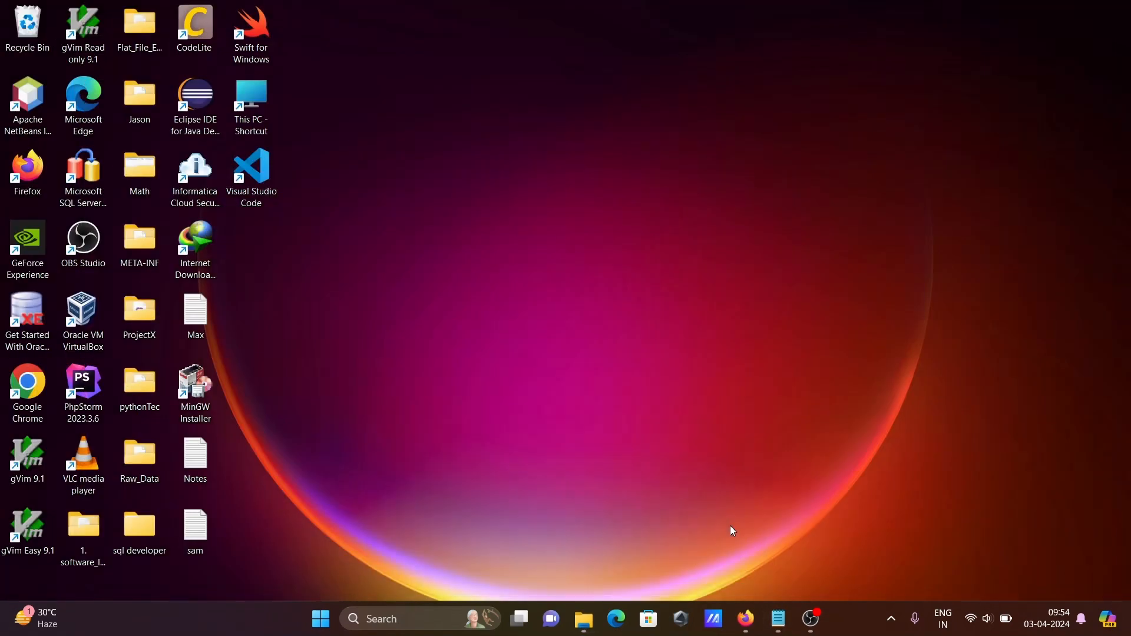
Switch to Informatica Administrator in Firefox and view the list of configured connections.
{"action": "left_click", "coordinate": [746, 620]}
{"action": "left_click", "coordinate": [168, 23]}
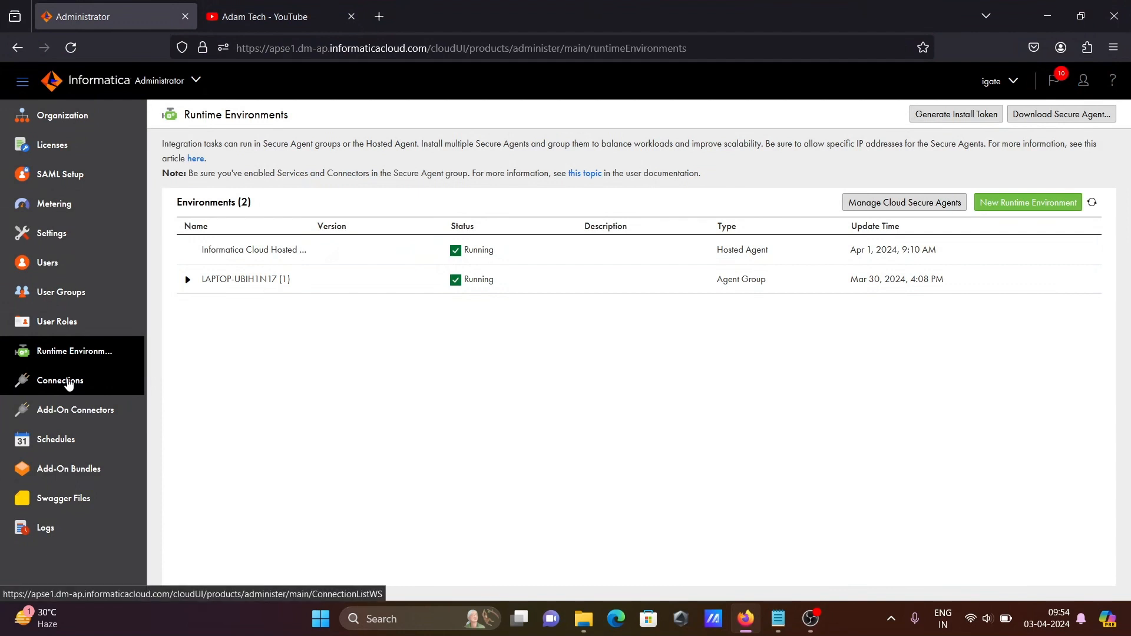
{"action": "left_click", "coordinate": [68, 382]}
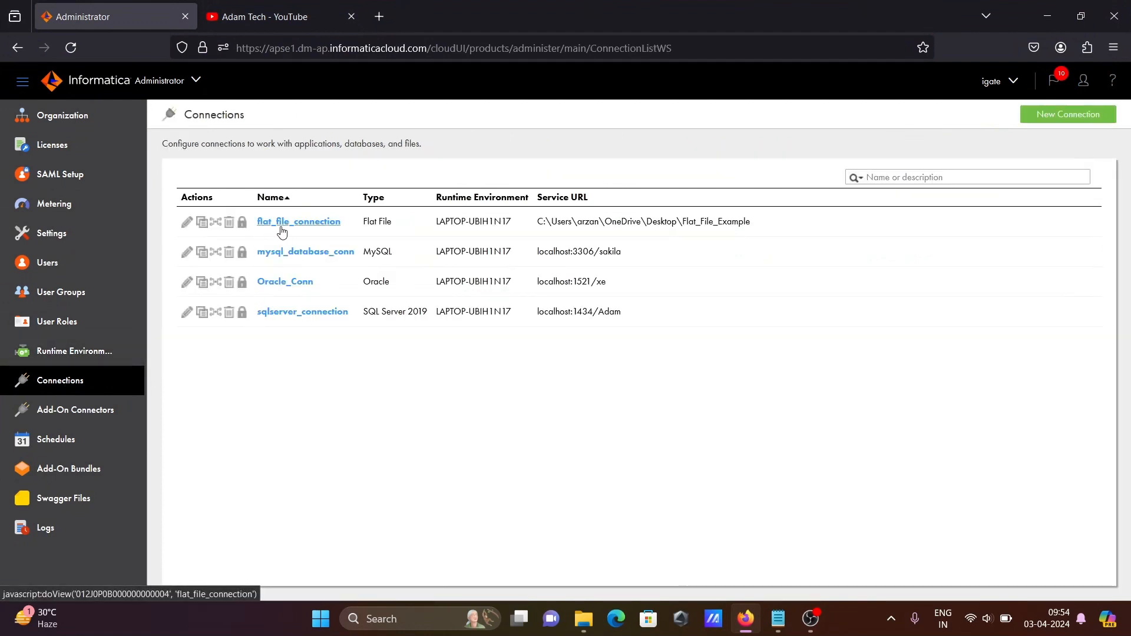
Open the Data Integration service in a new browser tab and switch to it.
{"action": "left_click", "coordinate": [194, 81]}
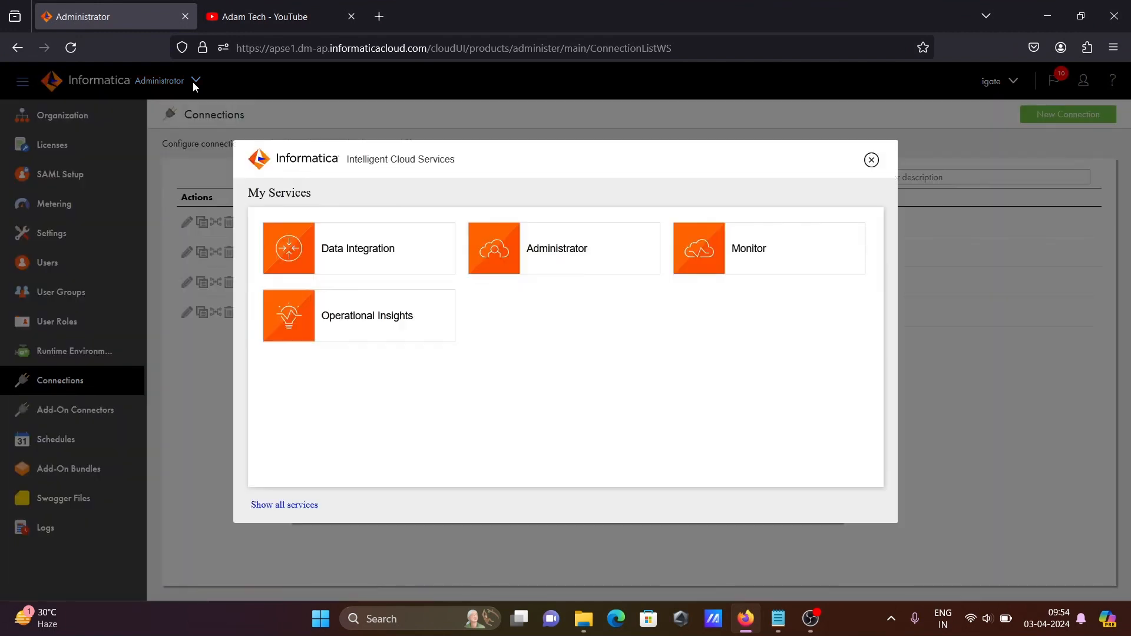
{"action": "right_click", "coordinate": [338, 254]}
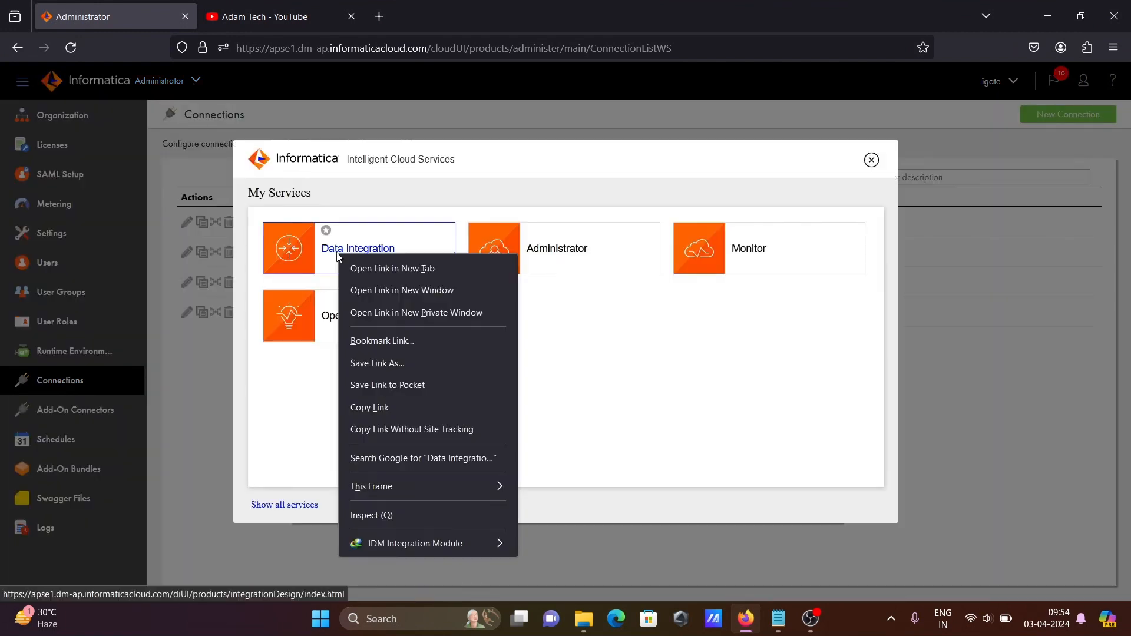
{"action": "left_click", "coordinate": [352, 266]}
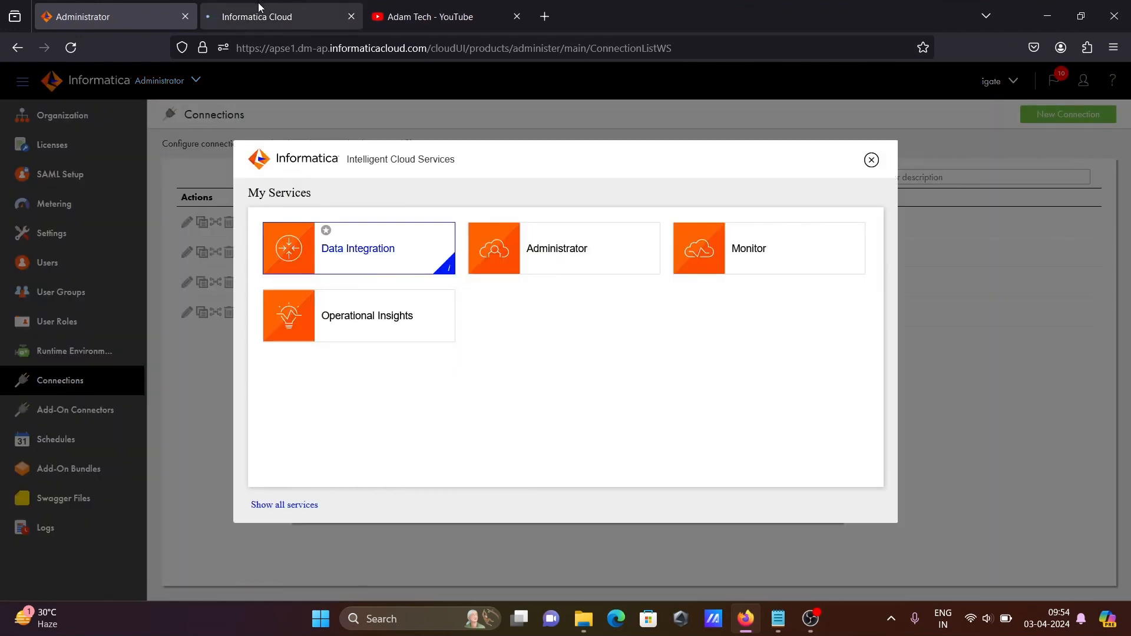
{"action": "left_click", "coordinate": [259, 8]}
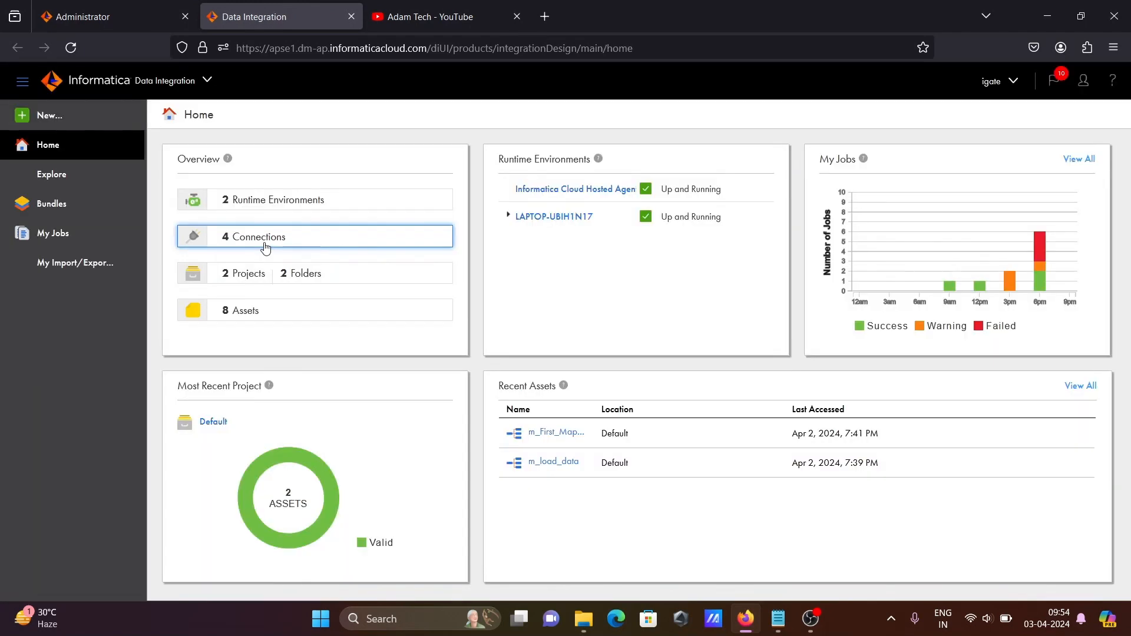
Create a new asset of the type Mapping.
{"action": "left_click", "coordinate": [42, 118]}
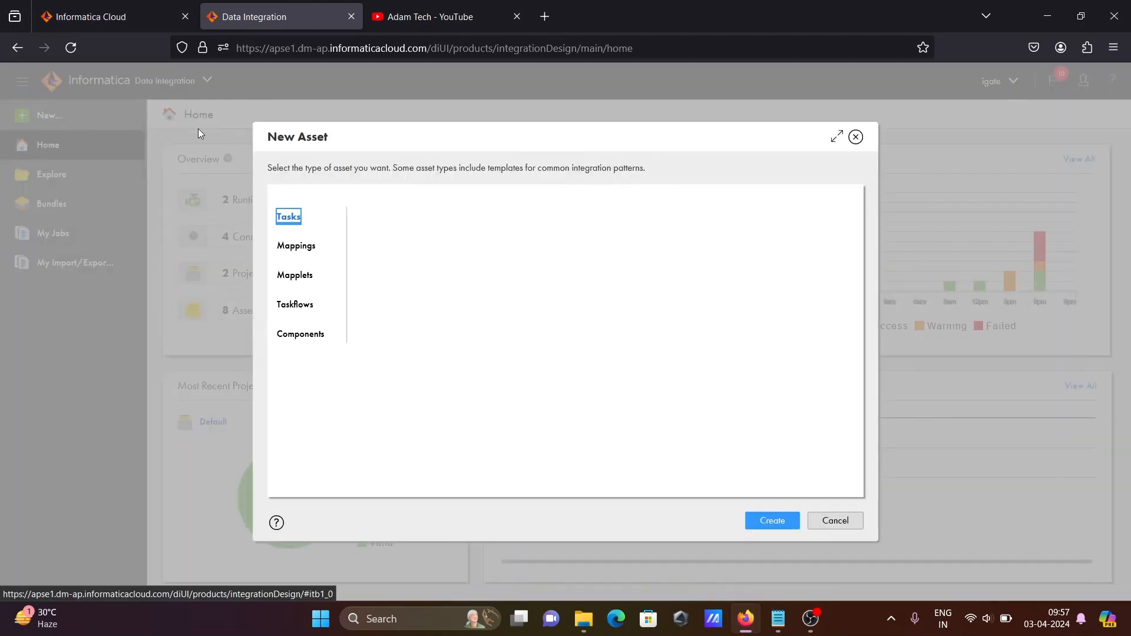
{"action": "left_click", "coordinate": [291, 248]}
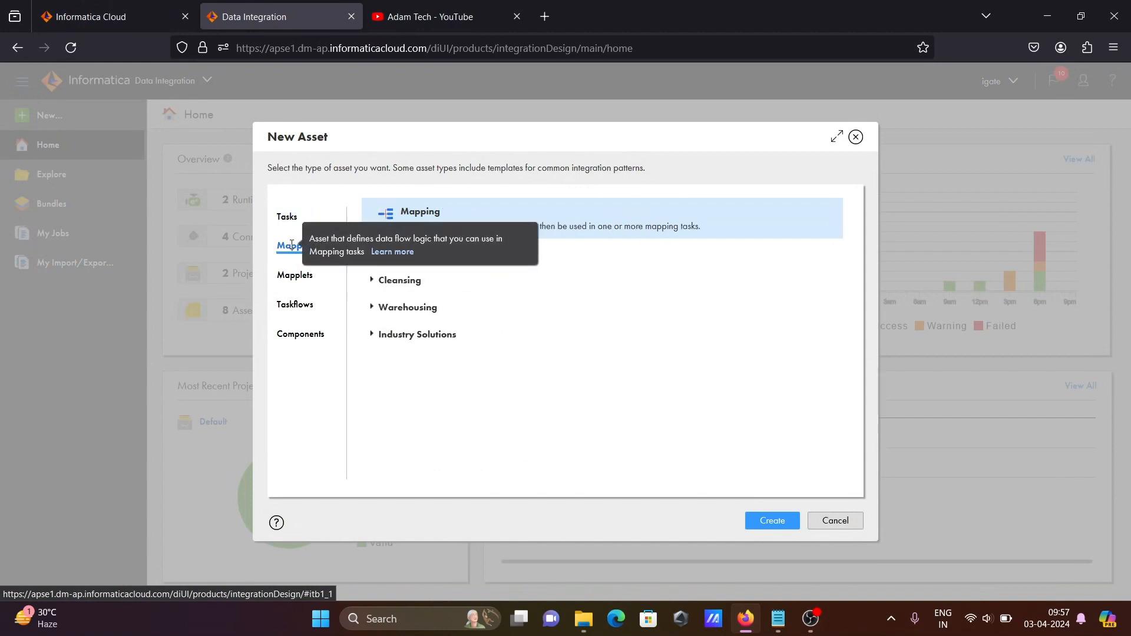
{"action": "left_click", "coordinate": [769, 522]}
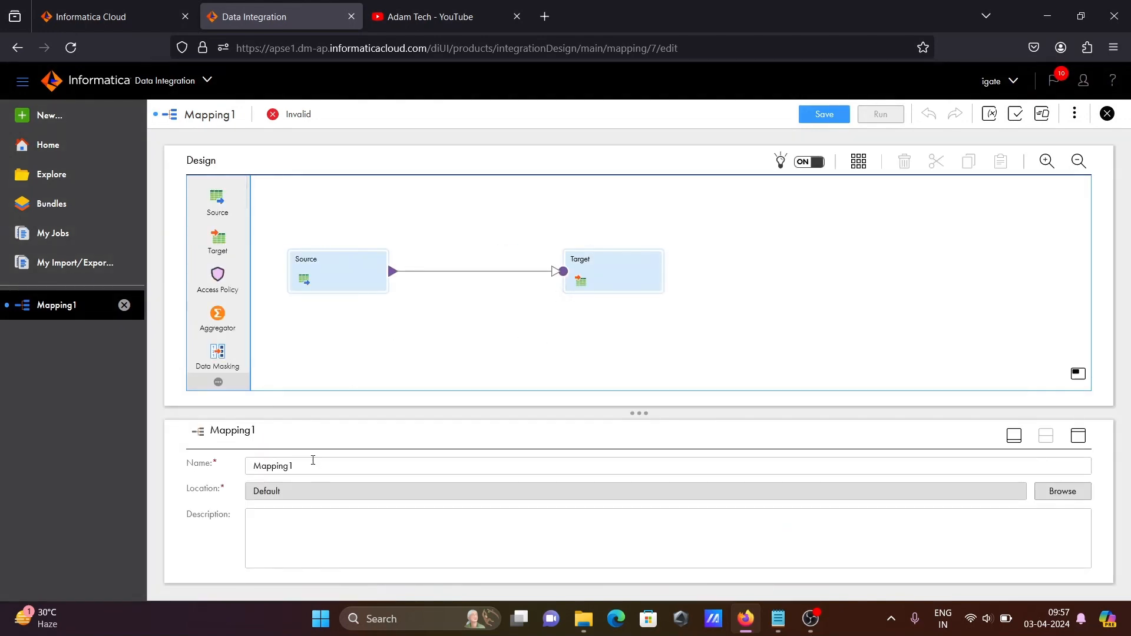
Name the mapping m_flatfile_flatefile and describe it as "loading data from flat file to another flat file".
{"action": "left_click_drag", "start_coordinate": [308, 464], "coordinate": [253, 468]}
{"action": "type", "text": "m"}
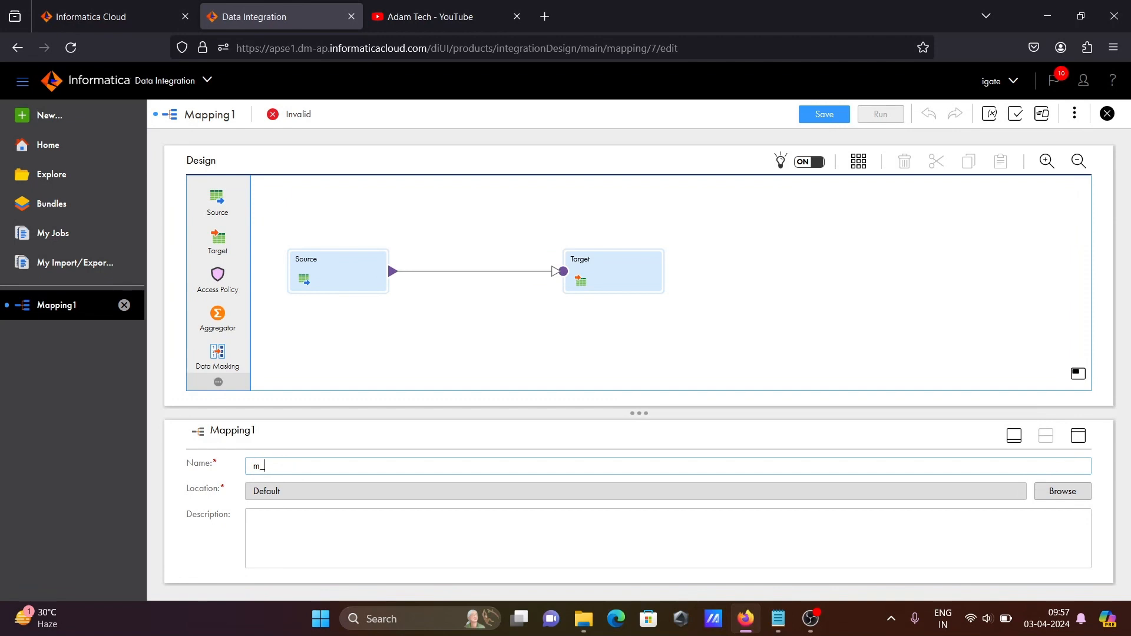
{"action": "type", "text": "_flatefile"}
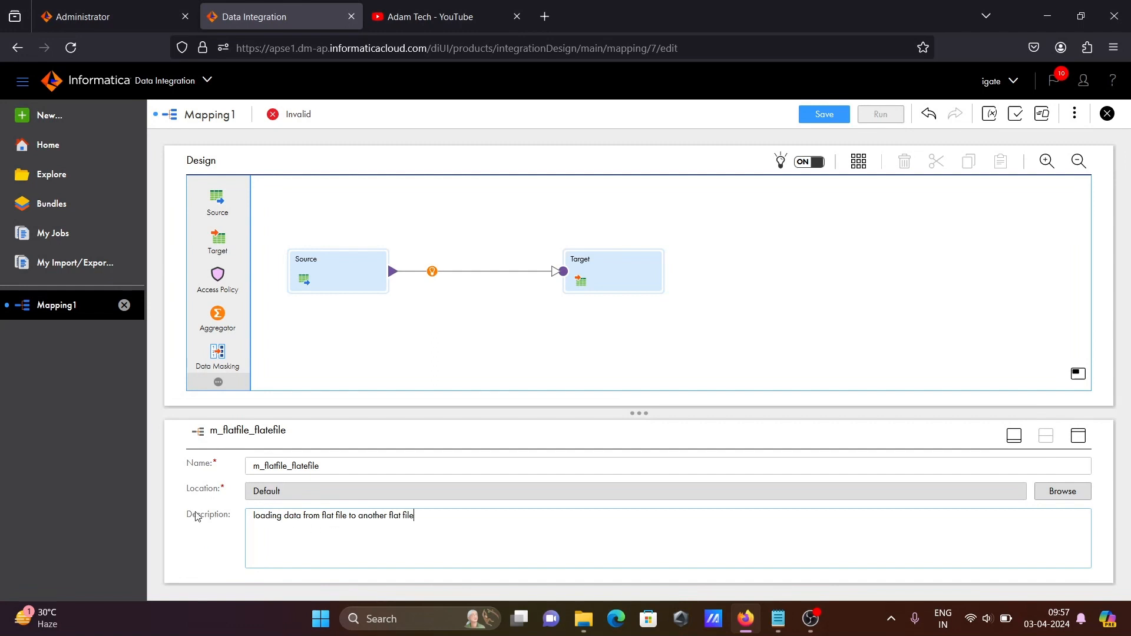
Configure the Source transformation to use flat_file_connection (Flat File) with Dept.csv as its object.
{"action": "left_click", "coordinate": [337, 277]}
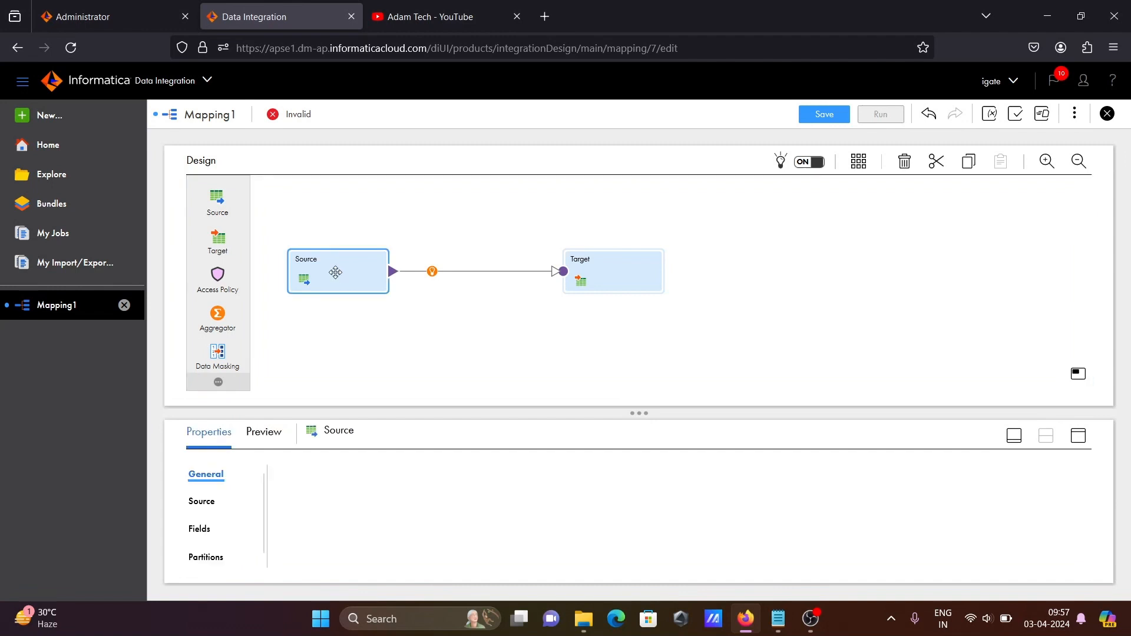
{"action": "left_click", "coordinate": [213, 501]}
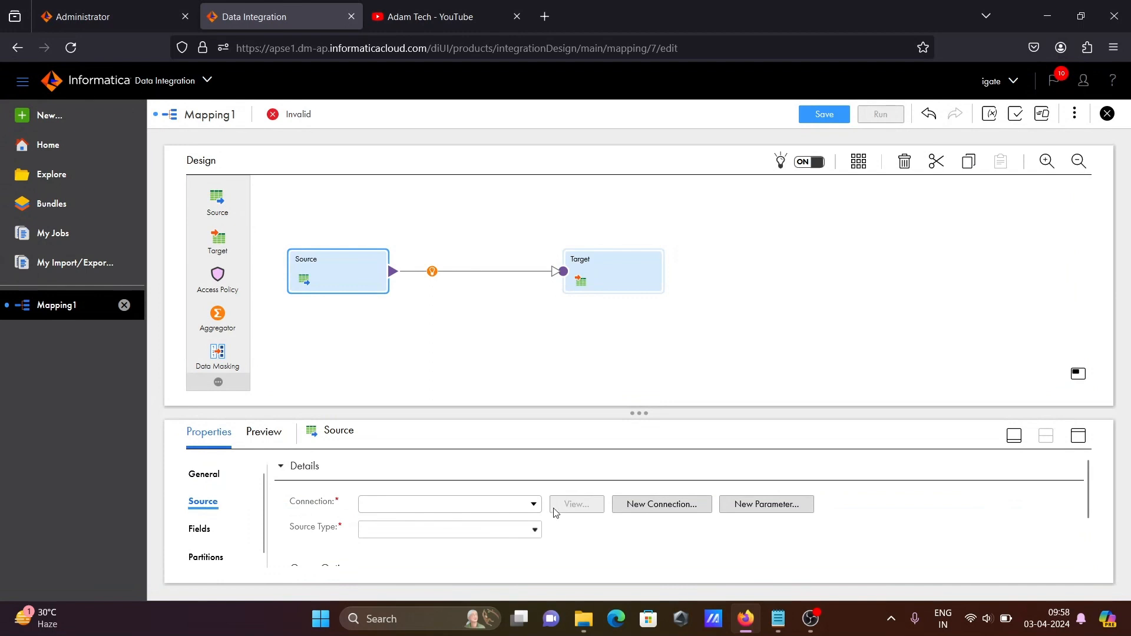
{"action": "left_click", "coordinate": [534, 505]}
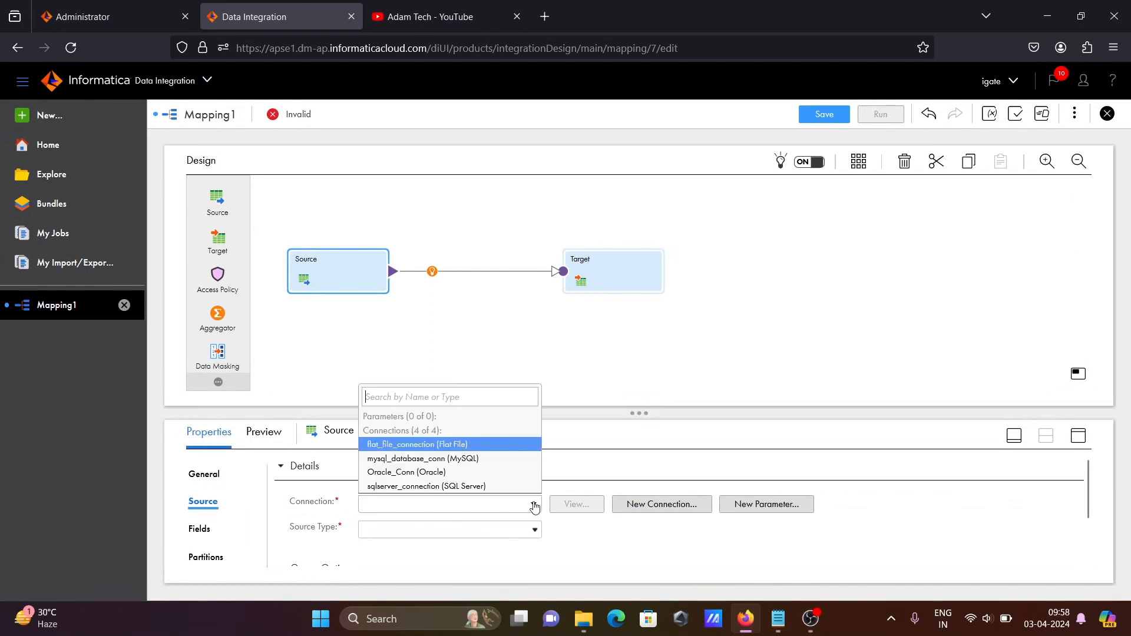
{"action": "left_click", "coordinate": [409, 446]}
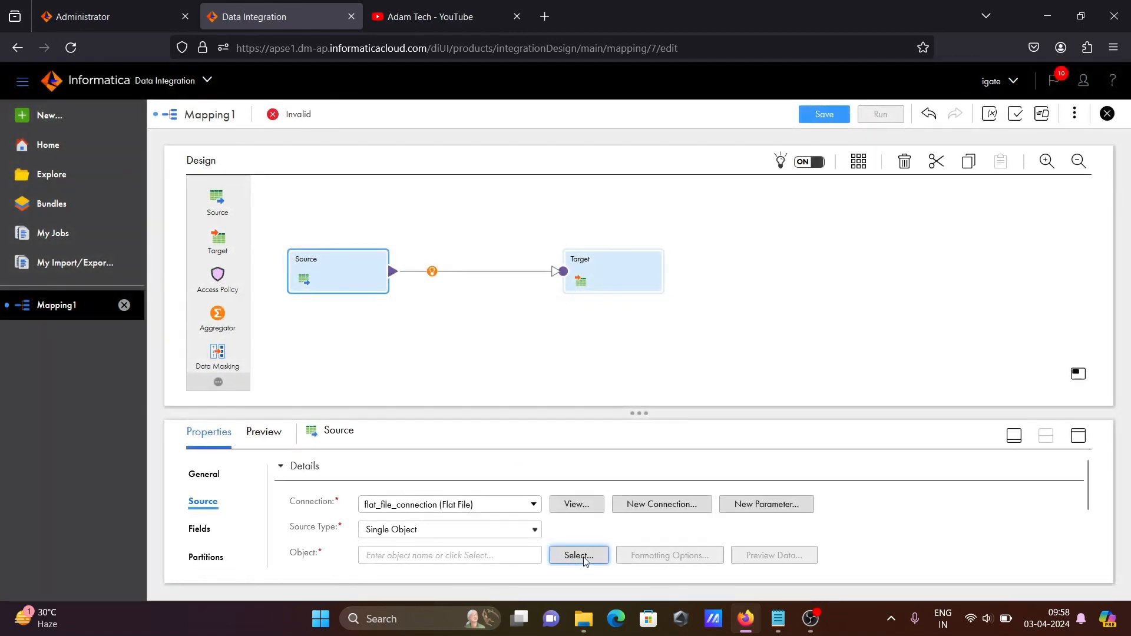
{"action": "left_click", "coordinate": [585, 559]}
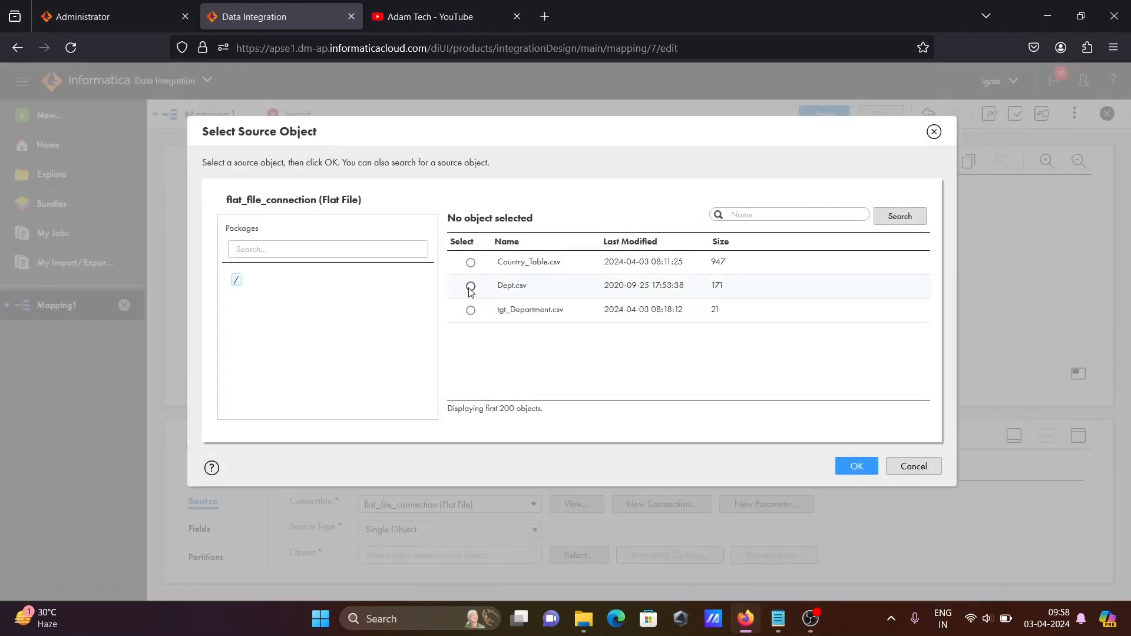
{"action": "left_click", "coordinate": [470, 287]}
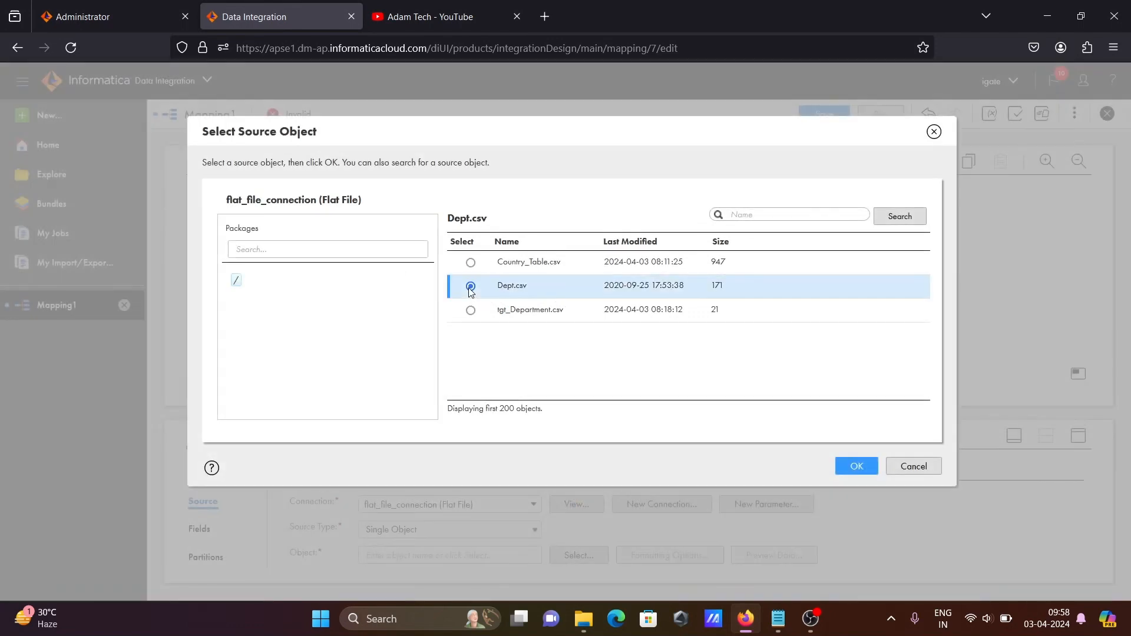
{"action": "left_click", "coordinate": [855, 467]}
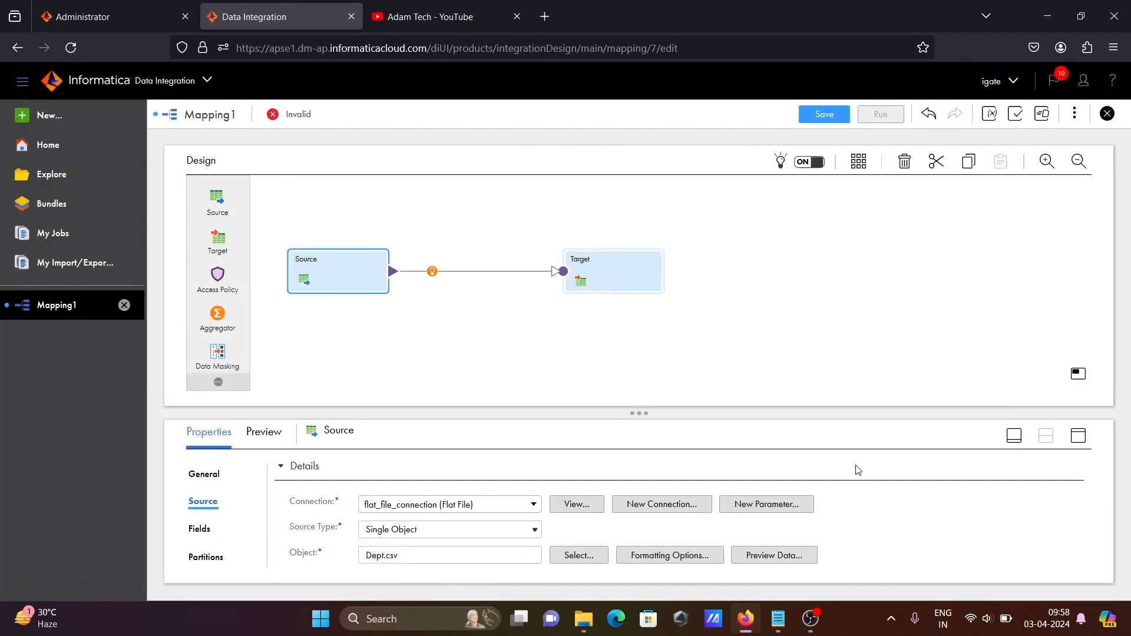
Preview the data of the Dept.csv source object and check the Source transformation's fields.
{"action": "left_click", "coordinate": [787, 564]}
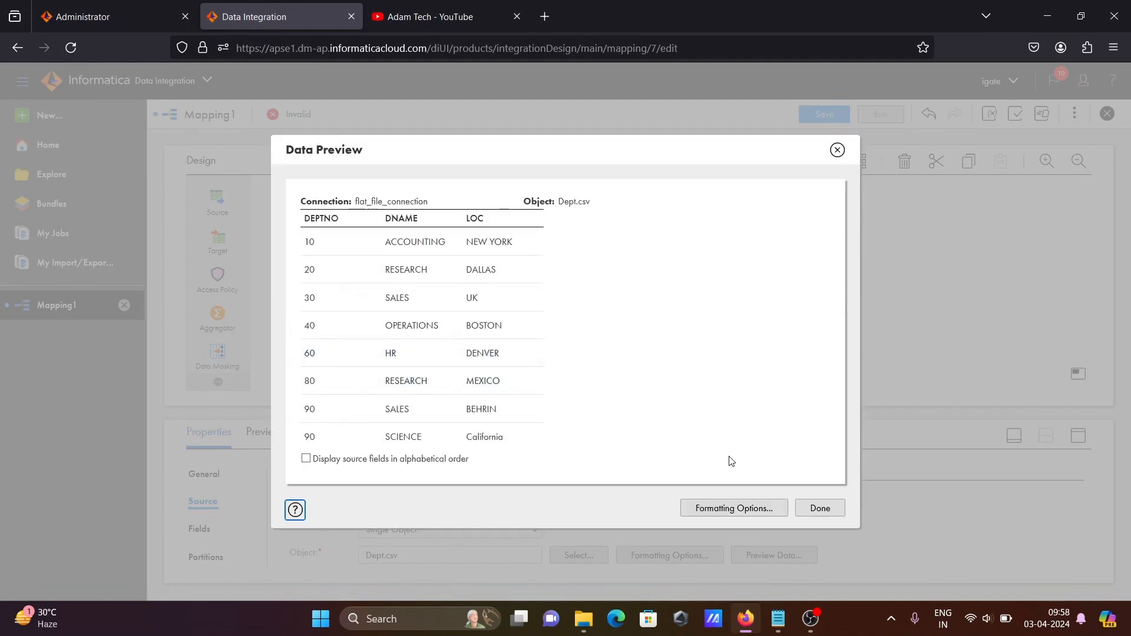
{"action": "left_click", "coordinate": [819, 508]}
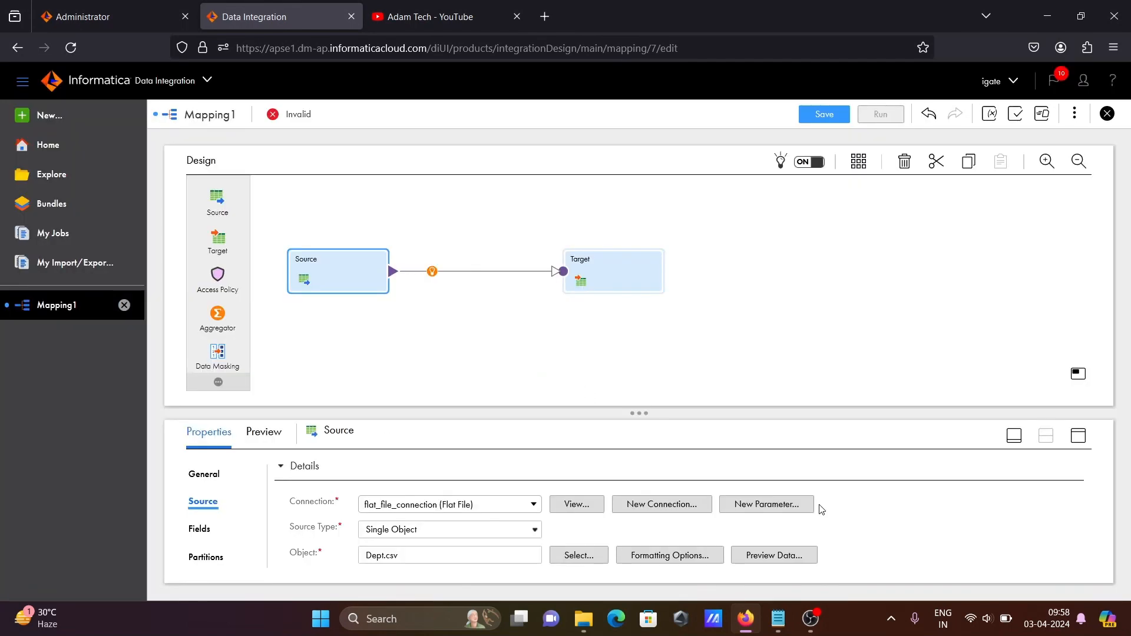
{"action": "left_click", "coordinate": [202, 528]}
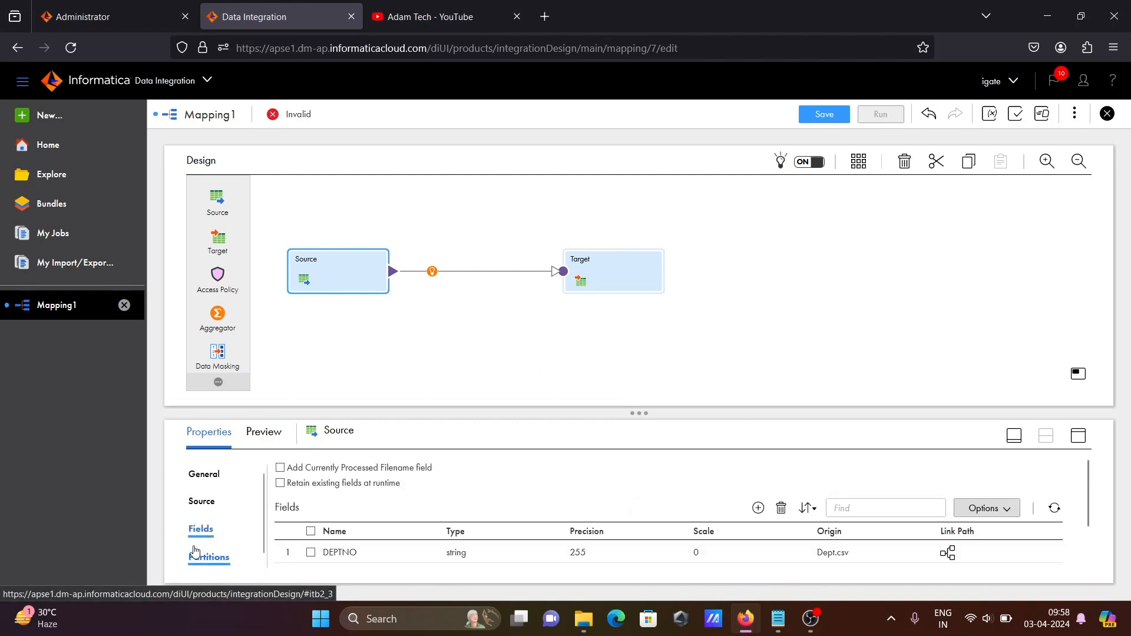
Enlarge the properties area for the Target transformation and review its incoming field rules.
{"action": "left_click", "coordinate": [600, 277]}
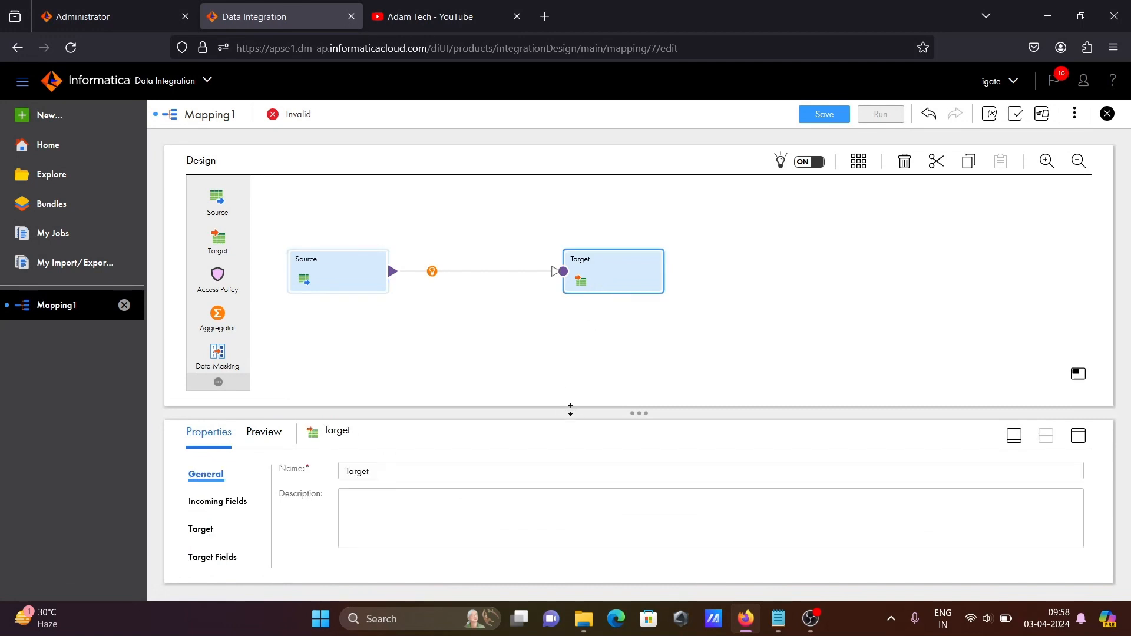
{"action": "left_click_drag", "start_coordinate": [571, 410], "coordinate": [558, 377]}
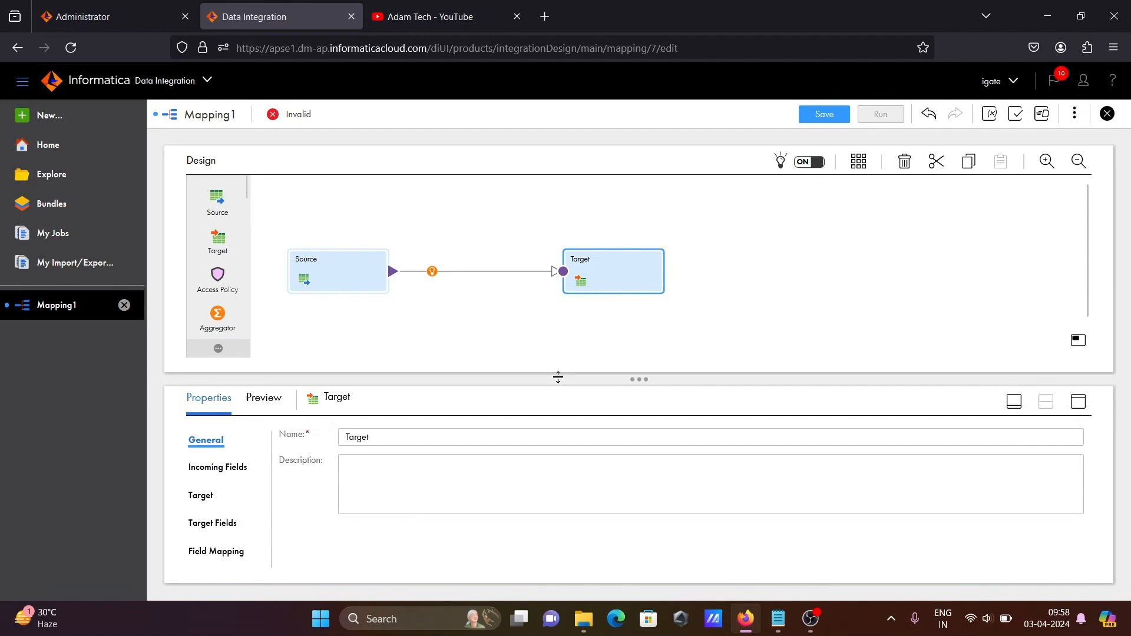
{"action": "left_click", "coordinate": [212, 494]}
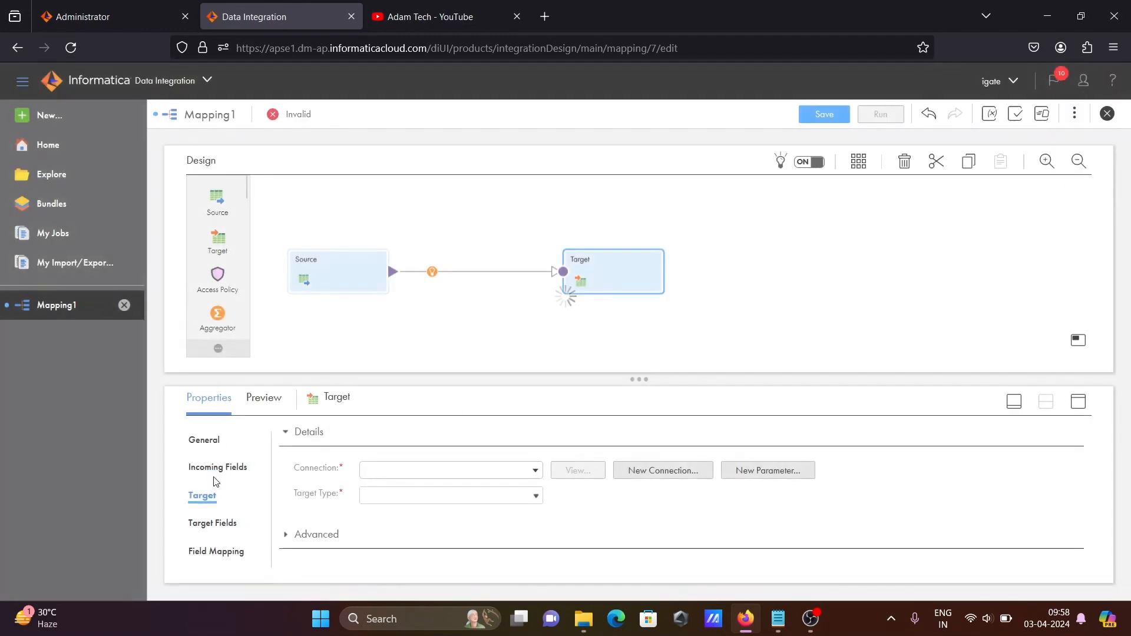
{"action": "left_click", "coordinate": [221, 470]}
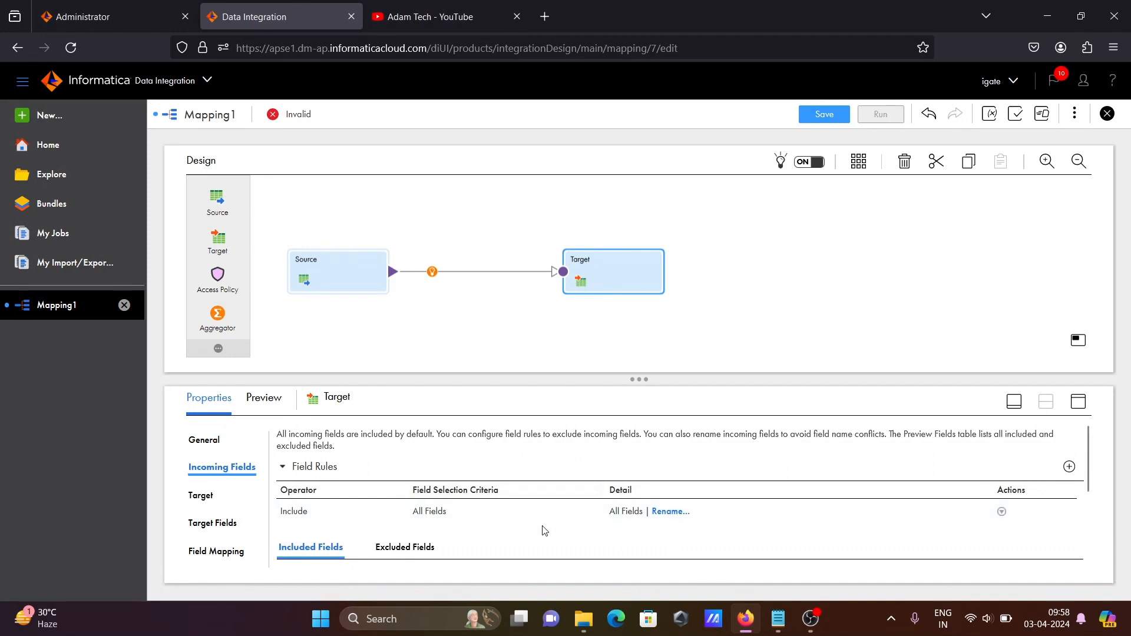
Configure the Target transformation to use flat_file_connection (Flat File) with the existing tgt_Department.csv as its object.
{"action": "left_click", "coordinate": [197, 493]}
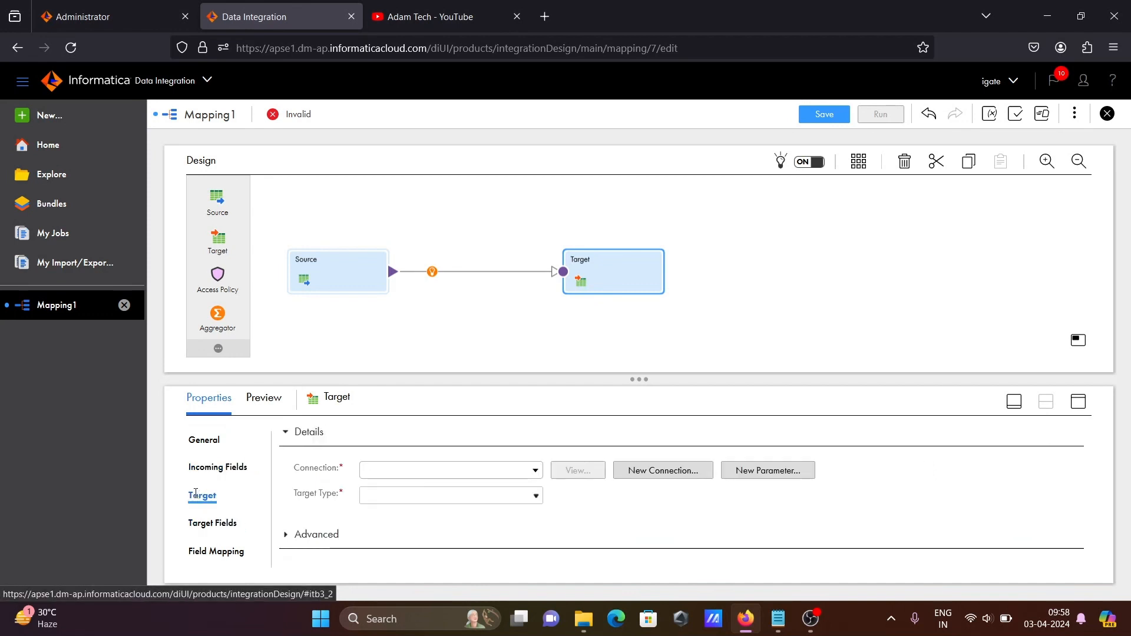
{"action": "left_click", "coordinate": [533, 475]}
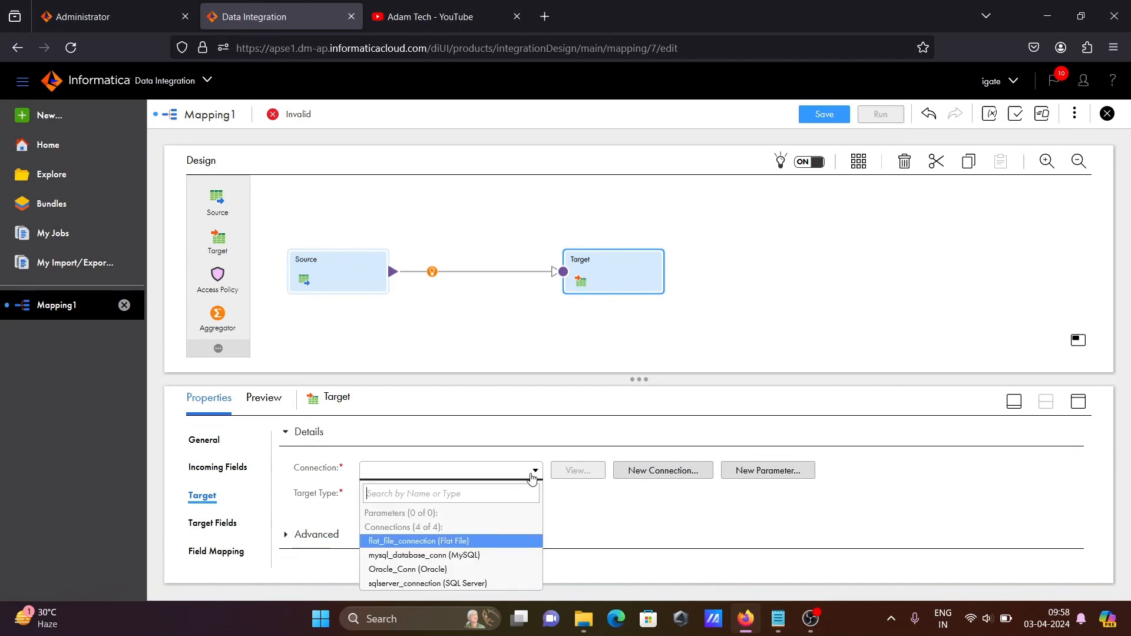
{"action": "left_click", "coordinate": [409, 539]}
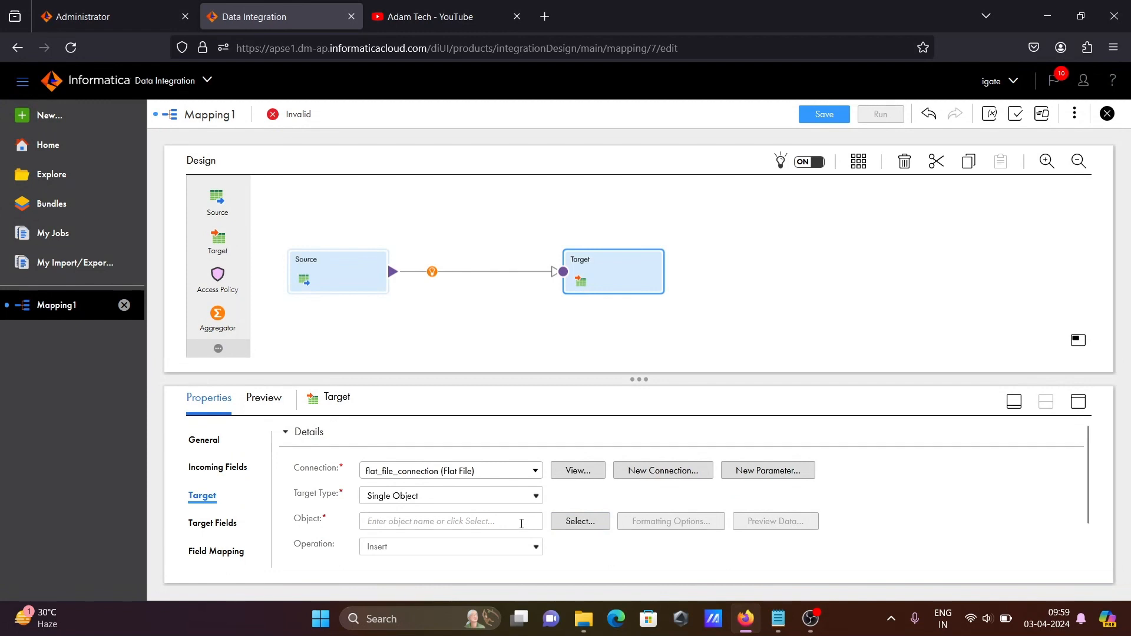
{"action": "left_click", "coordinate": [584, 522]}
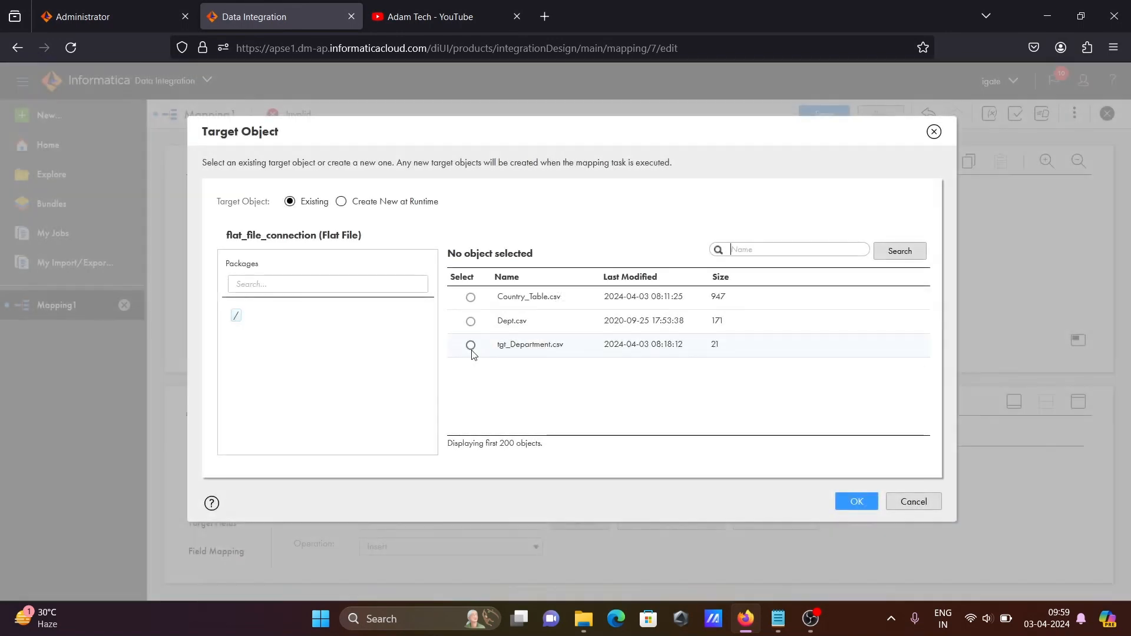
{"action": "left_click", "coordinate": [471, 348]}
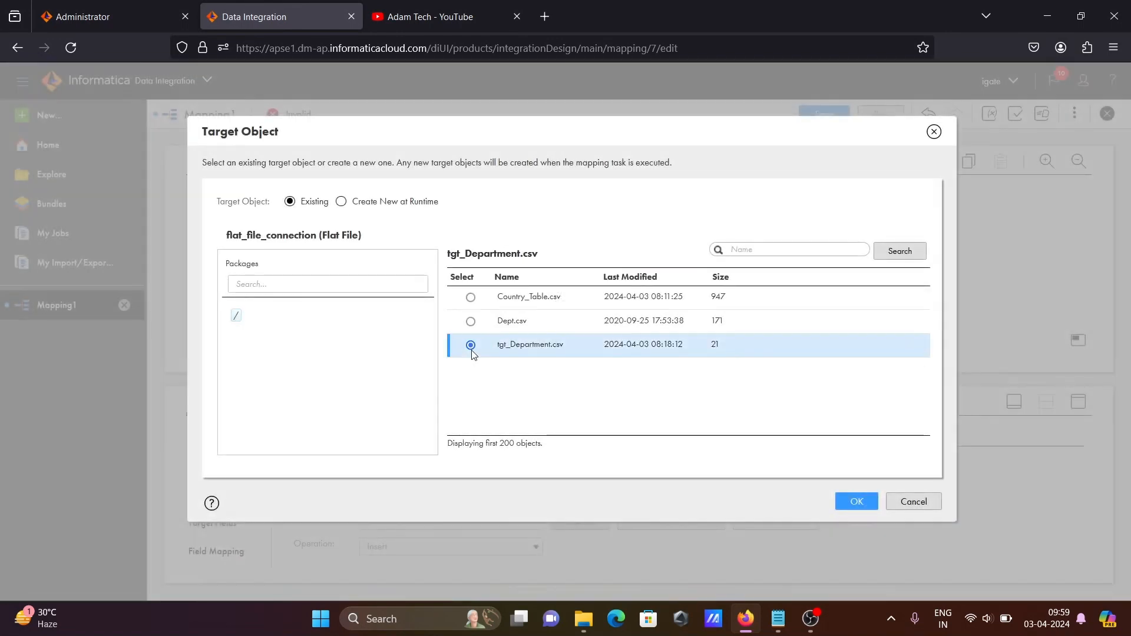
{"action": "left_click", "coordinate": [857, 503]}
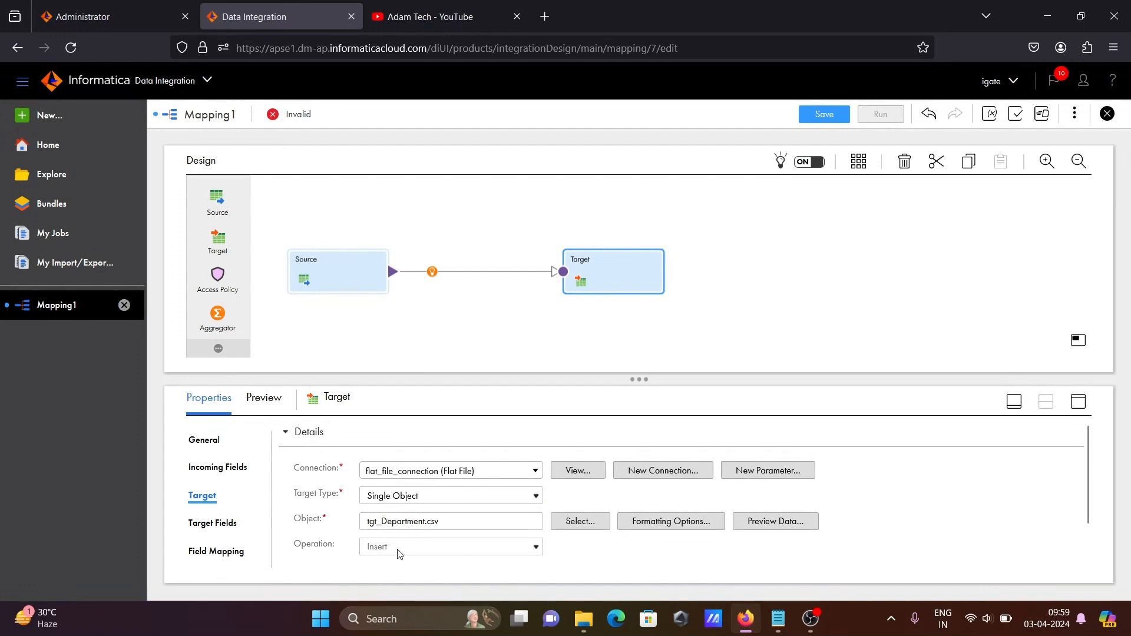
Review the Target transformation's fields and show its field mapping in an enlarged properties area.
{"action": "left_click", "coordinate": [207, 526]}
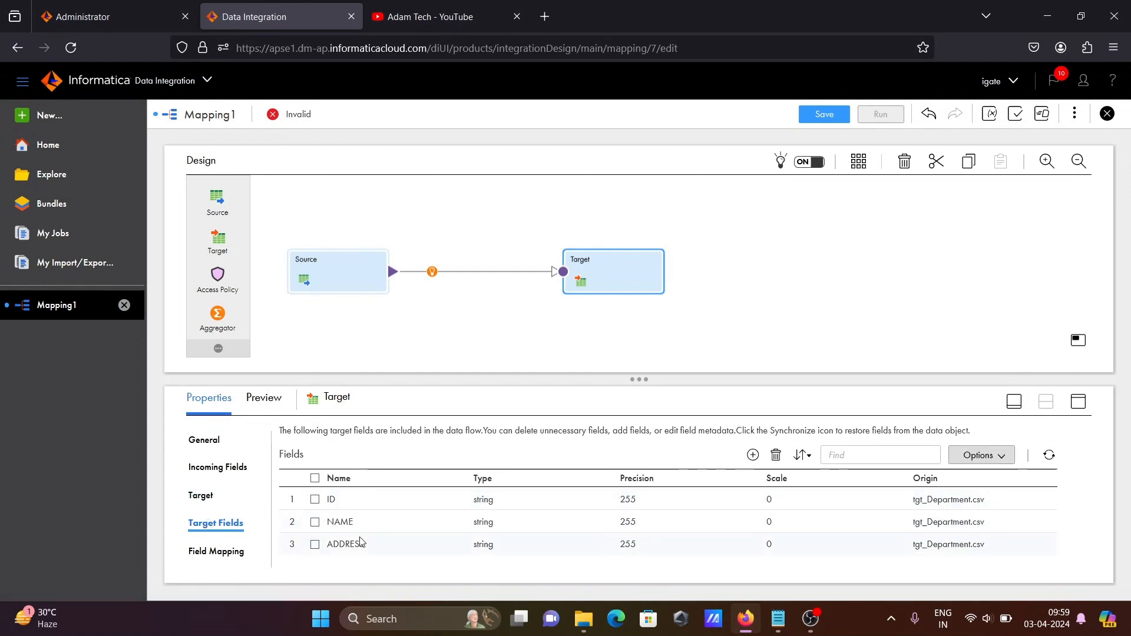
{"action": "left_click", "coordinate": [223, 556]}
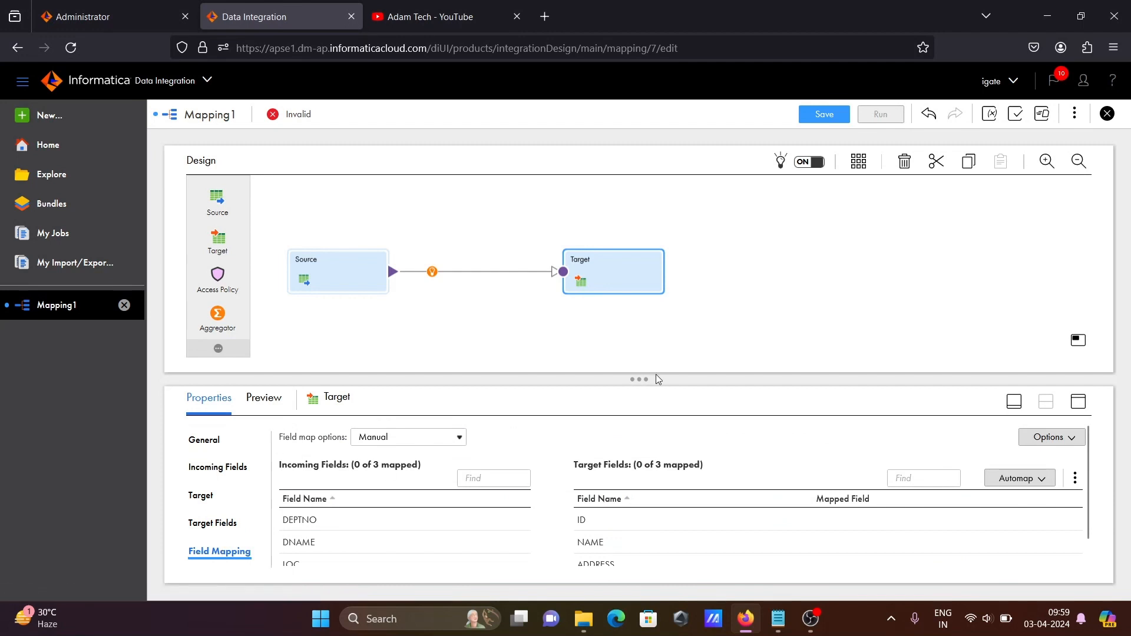
{"action": "left_click_drag", "start_coordinate": [656, 378], "coordinate": [649, 322]}
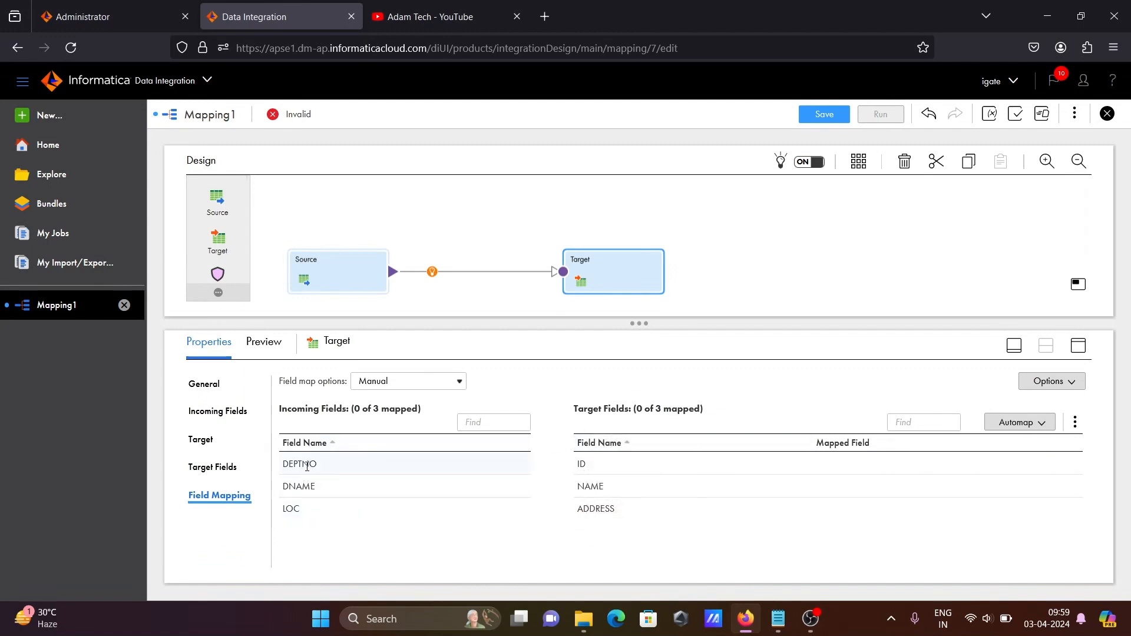
Try mapping DEPTNO to ID and using the Automatic field map option, and set the option back to Manual.
{"action": "left_click_drag", "start_coordinate": [307, 466], "coordinate": [848, 465]}
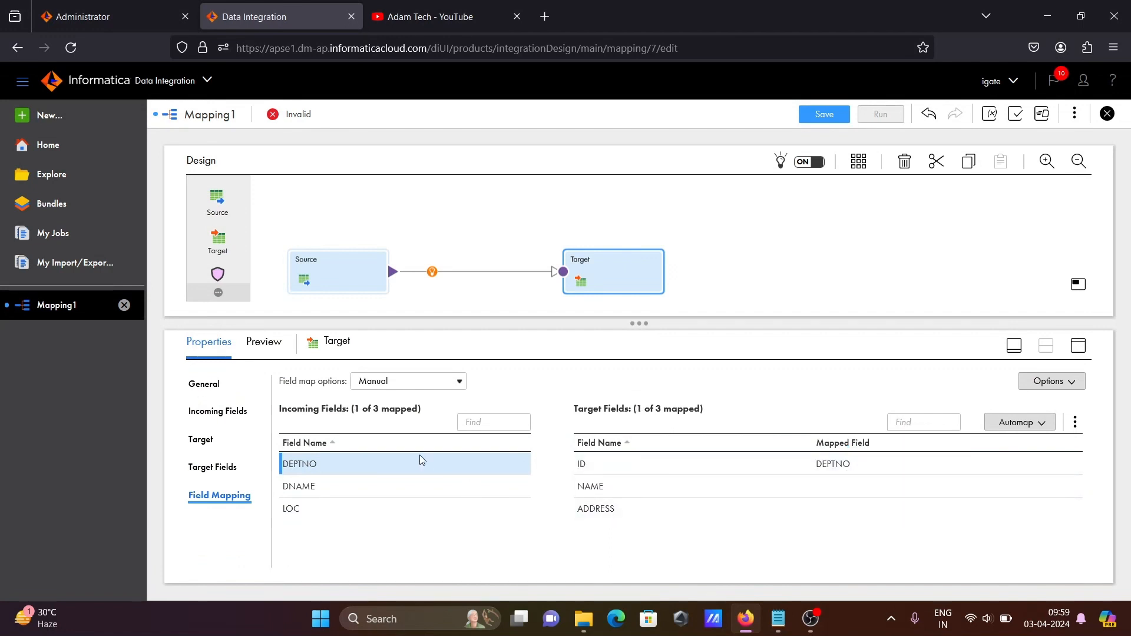
{"action": "left_click", "coordinate": [446, 384]}
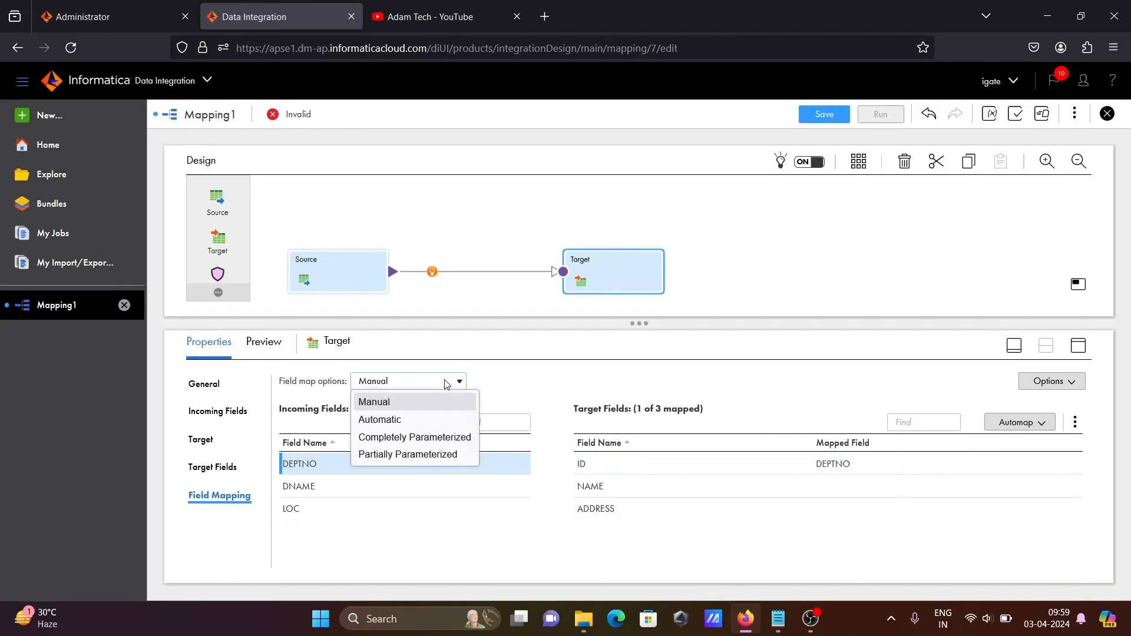
{"action": "left_click", "coordinate": [397, 419]}
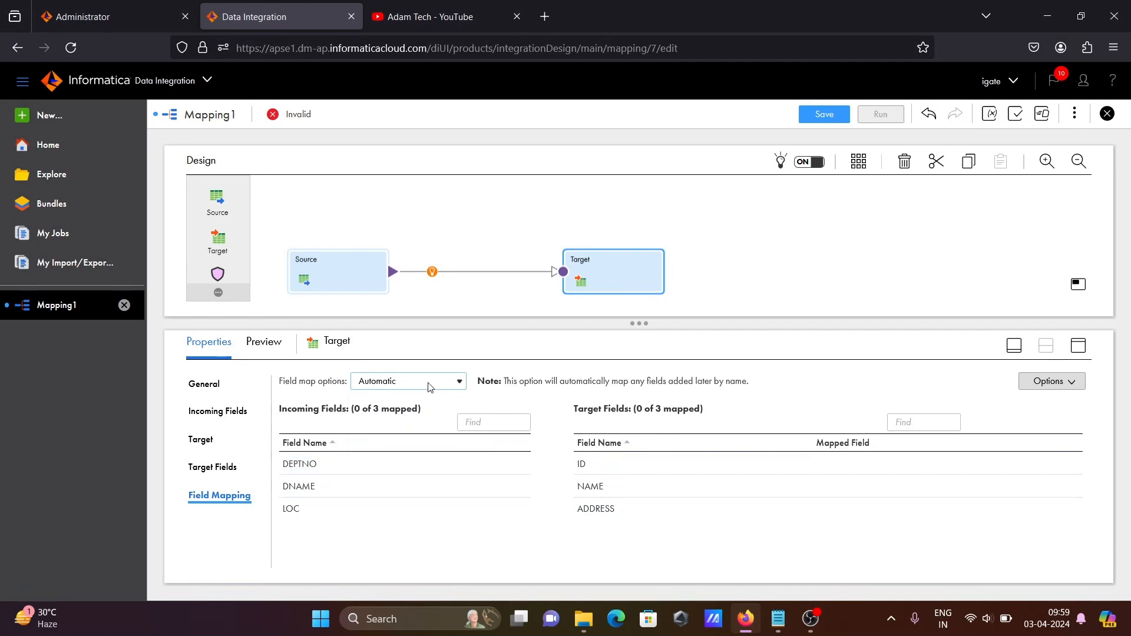
{"action": "left_click", "coordinate": [429, 387]}
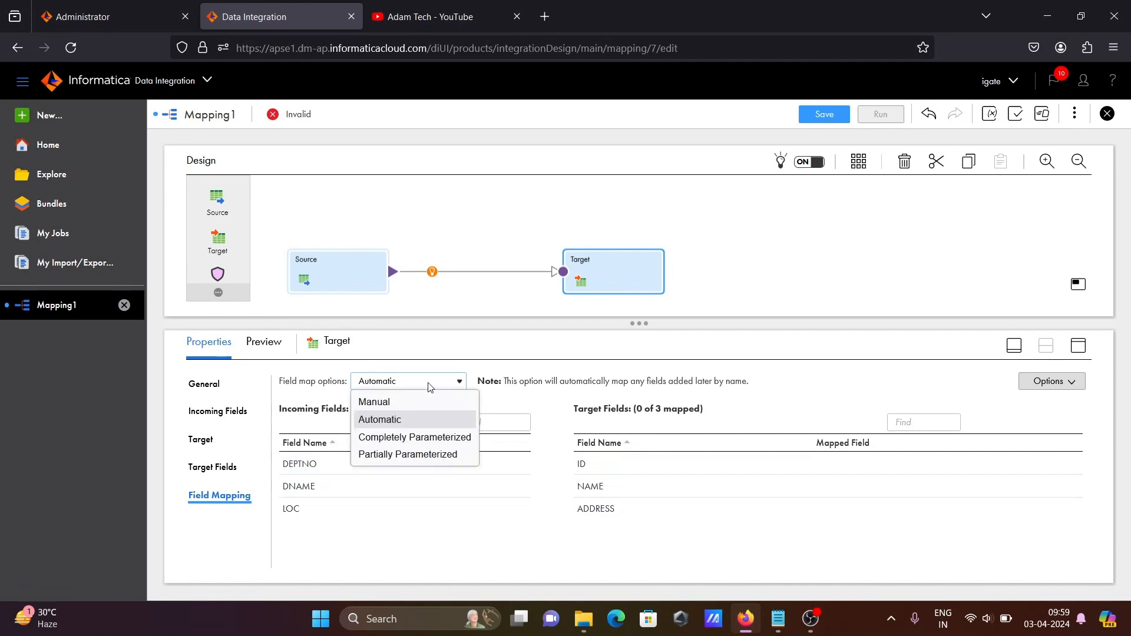
{"action": "left_click", "coordinate": [377, 423]}
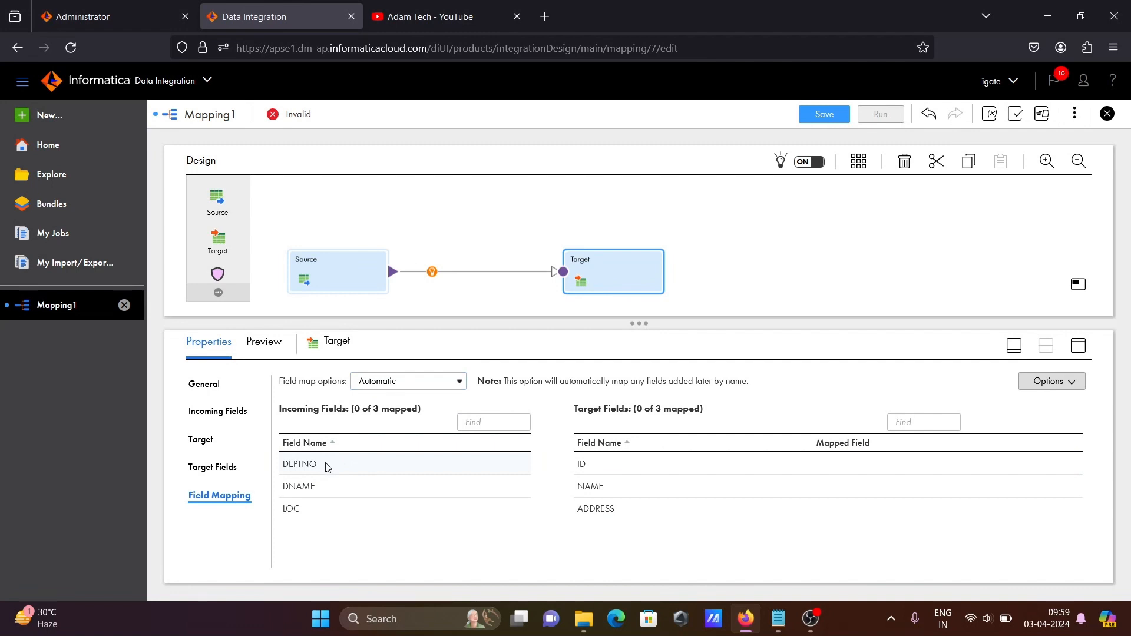
{"action": "mouse_move", "coordinate": [329, 467]}
{"action": "left_mouse_down"}
{"action": "mouse_move", "coordinate": [835, 464]}
{"action": "mouse_move", "coordinate": [411, 496]}
{"action": "mouse_move", "coordinate": [350, 477]}
{"action": "mouse_move", "coordinate": [795, 487]}
{"action": "mouse_move", "coordinate": [331, 476]}
{"action": "left_mouse_up"}
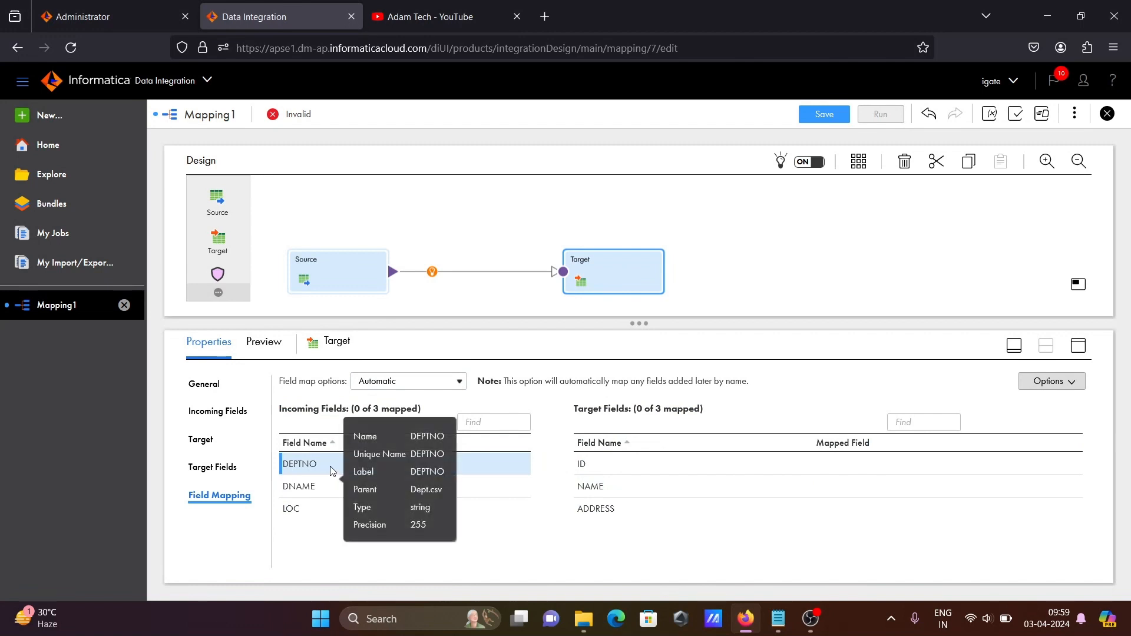
{"action": "left_click", "coordinate": [461, 382]}
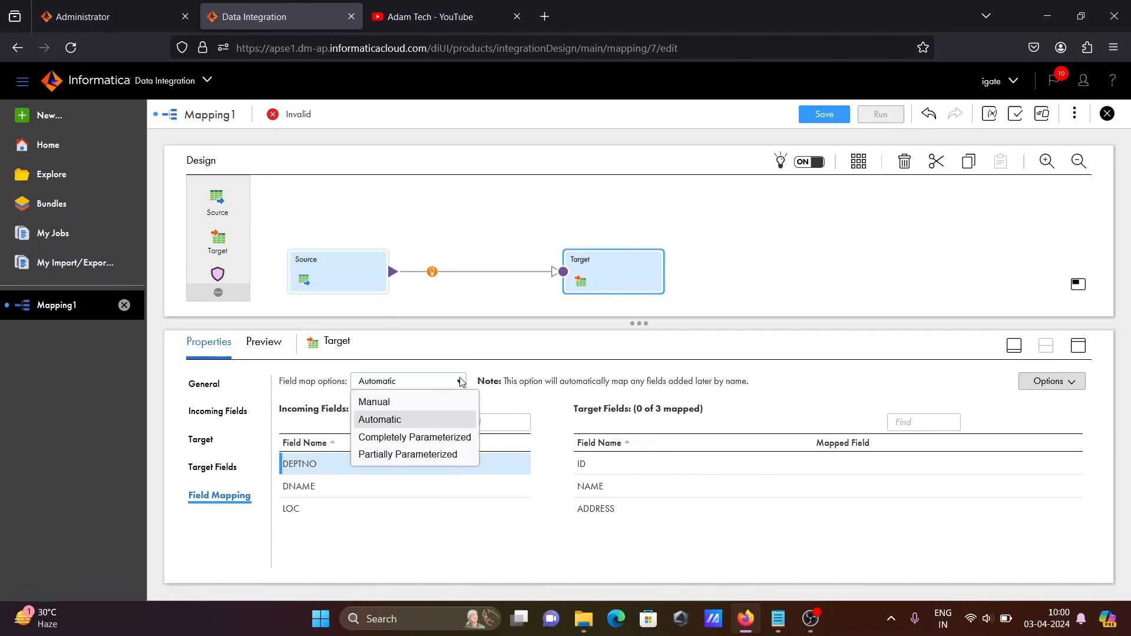
{"action": "left_click", "coordinate": [373, 398]}
Map the incoming DEPTNO field to the target ID field and automap the remaining fields with Smart Map.
{"action": "left_click_drag", "start_coordinate": [344, 465], "coordinate": [754, 471]}
{"action": "left_click_drag", "start_coordinate": [318, 522], "coordinate": [336, 477]}
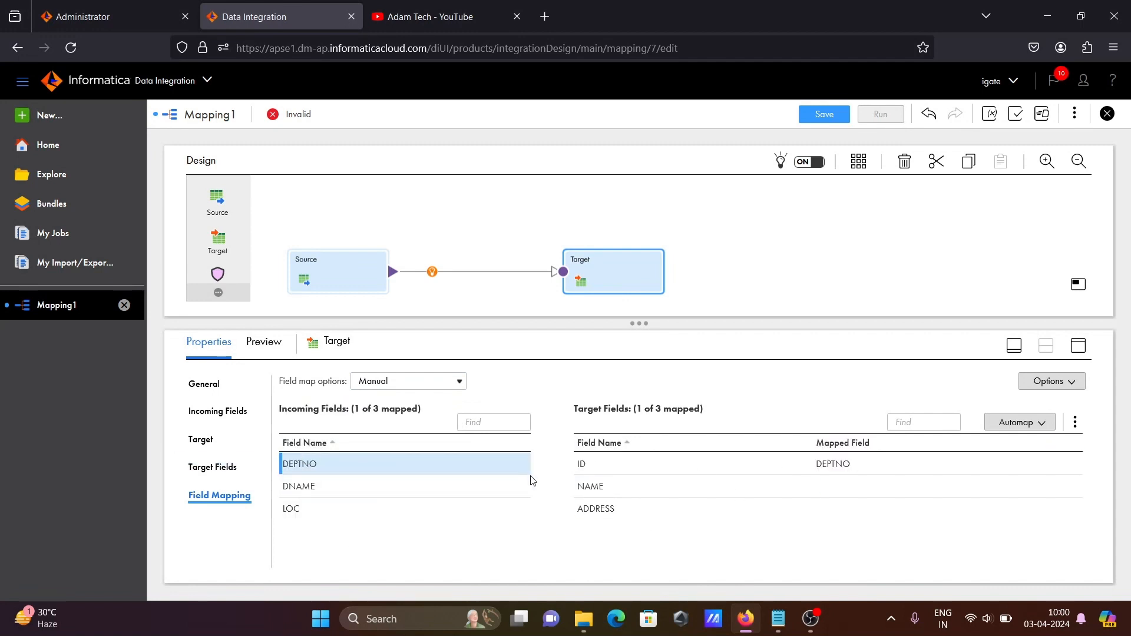
{"action": "left_click", "coordinate": [1044, 427]}
{"action": "left_click", "coordinate": [977, 471]}
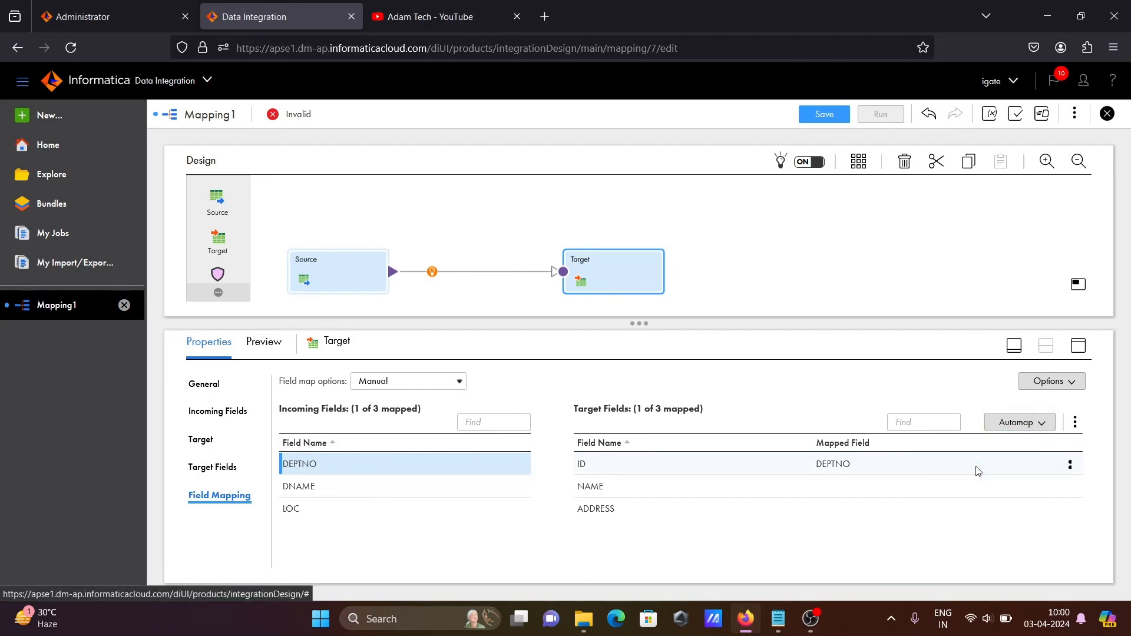
Rerun Smart Map and manually map the incoming LOC field to the target ADDRESS field.
{"action": "left_click", "coordinate": [356, 515]}
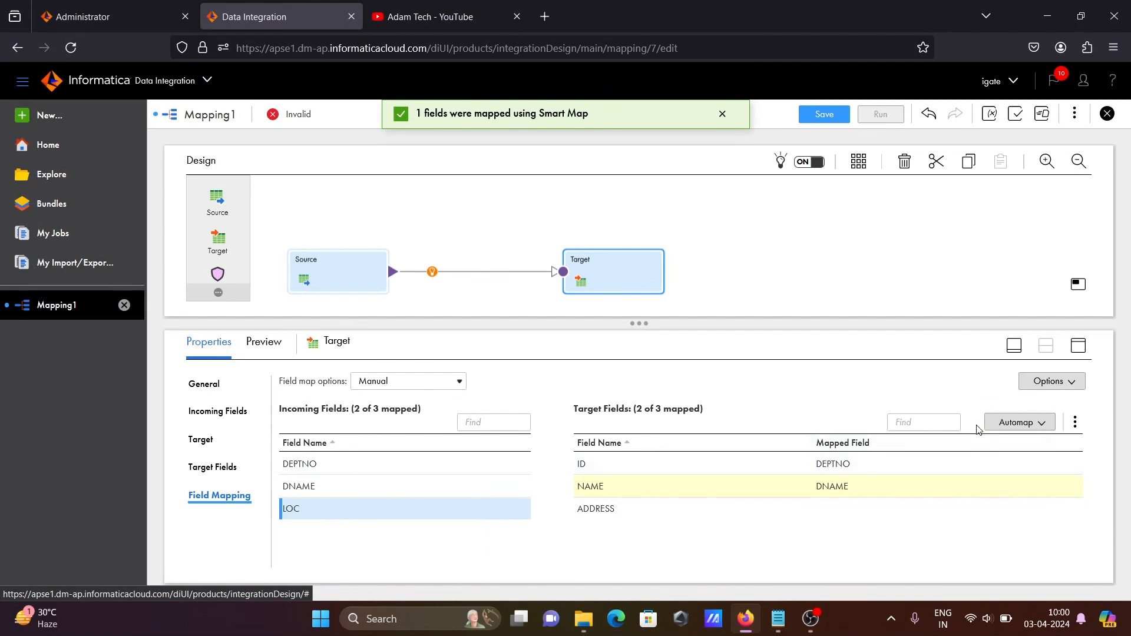
{"action": "left_click", "coordinate": [1000, 433]}
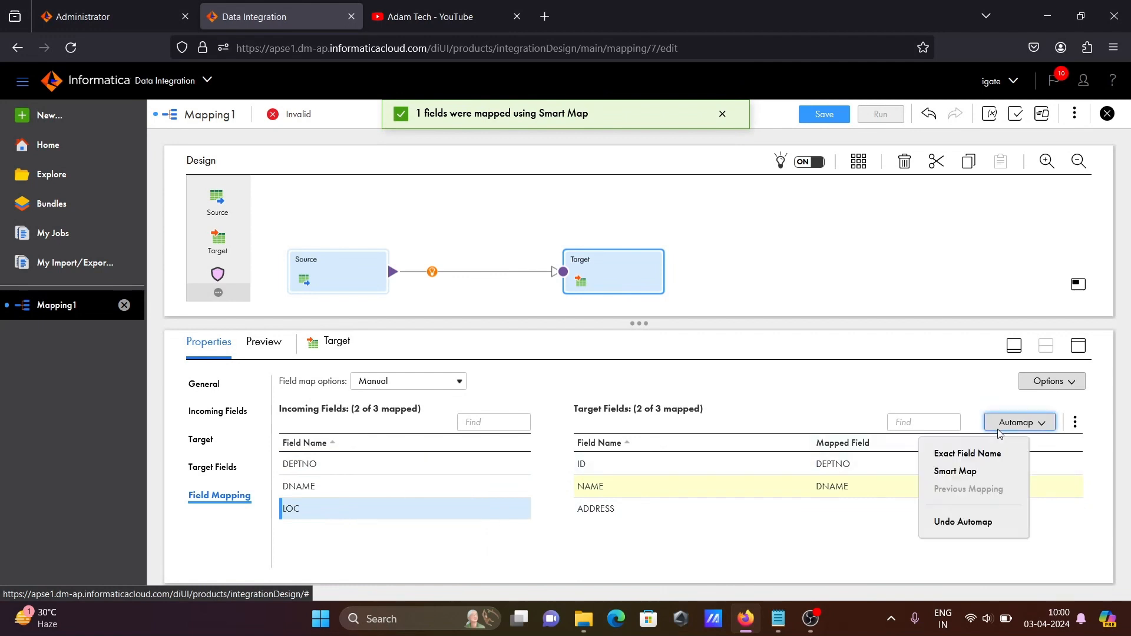
{"action": "left_click", "coordinate": [964, 471]}
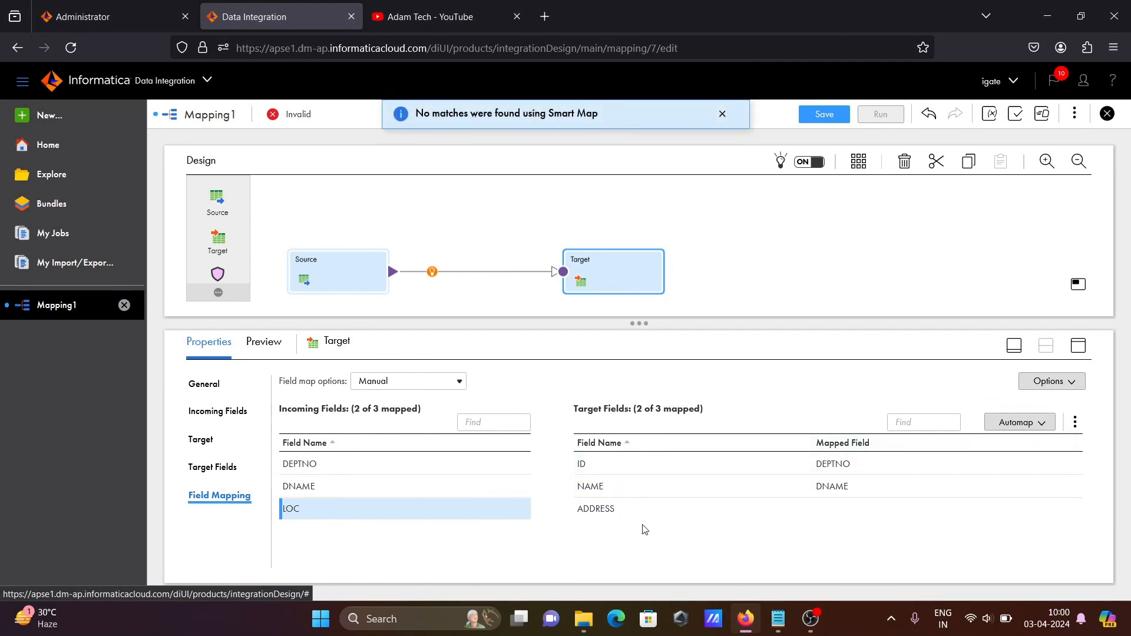
{"action": "left_click_drag", "start_coordinate": [434, 519], "coordinate": [828, 508]}
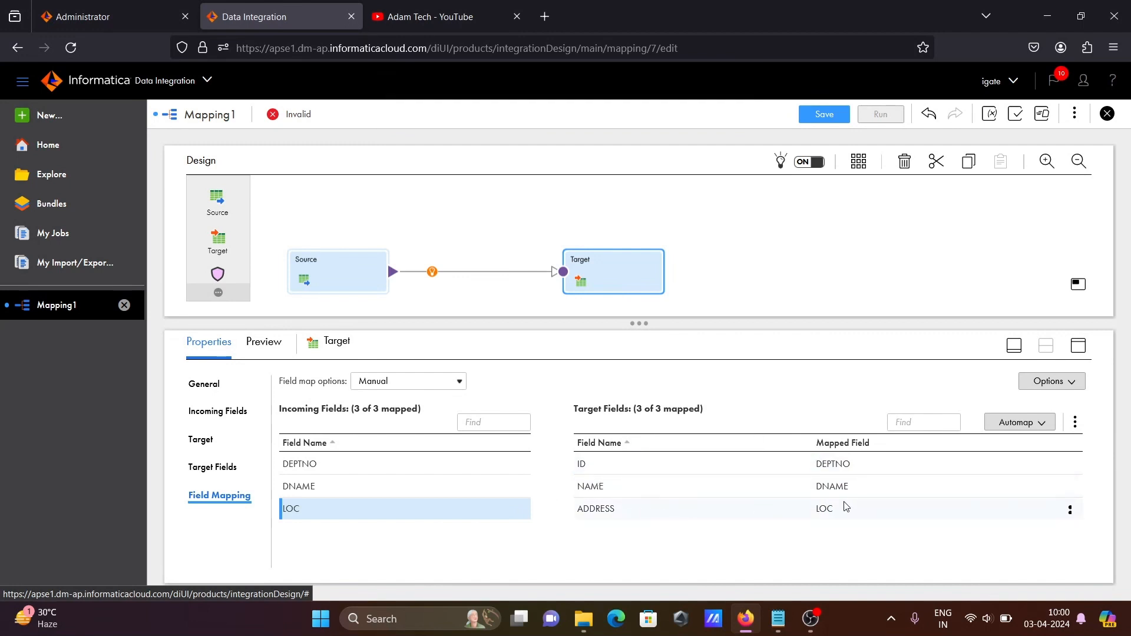
{"action": "mouse_move", "coordinate": [846, 506]}
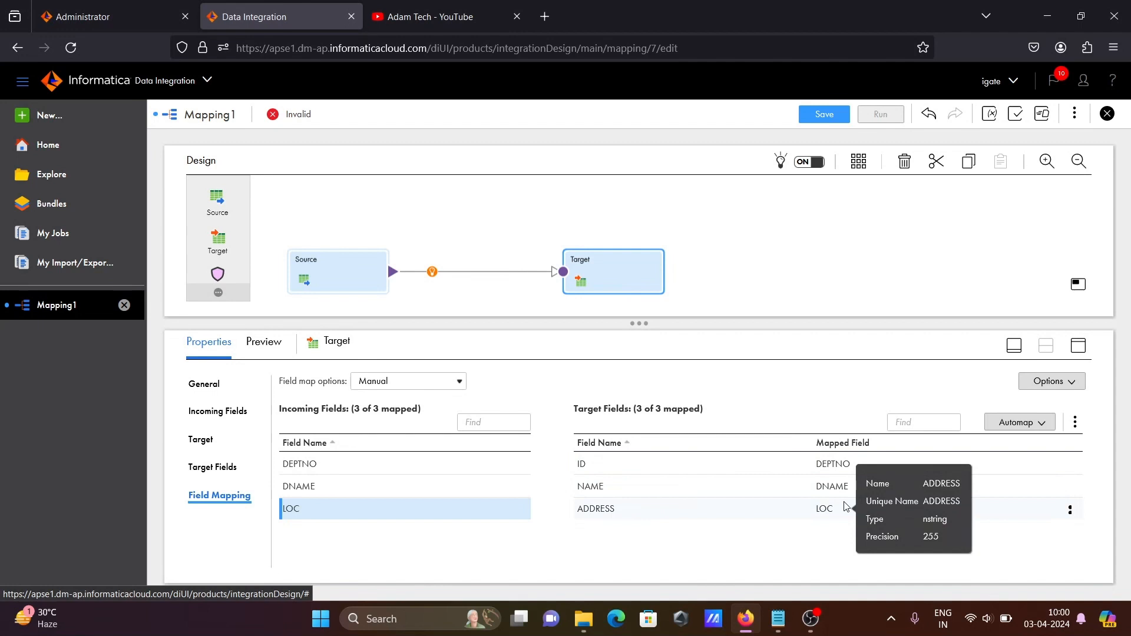
Save the m_flatfile_flatefile mapping and run it with the preset runtime environment.
{"action": "left_click", "coordinate": [815, 118]}
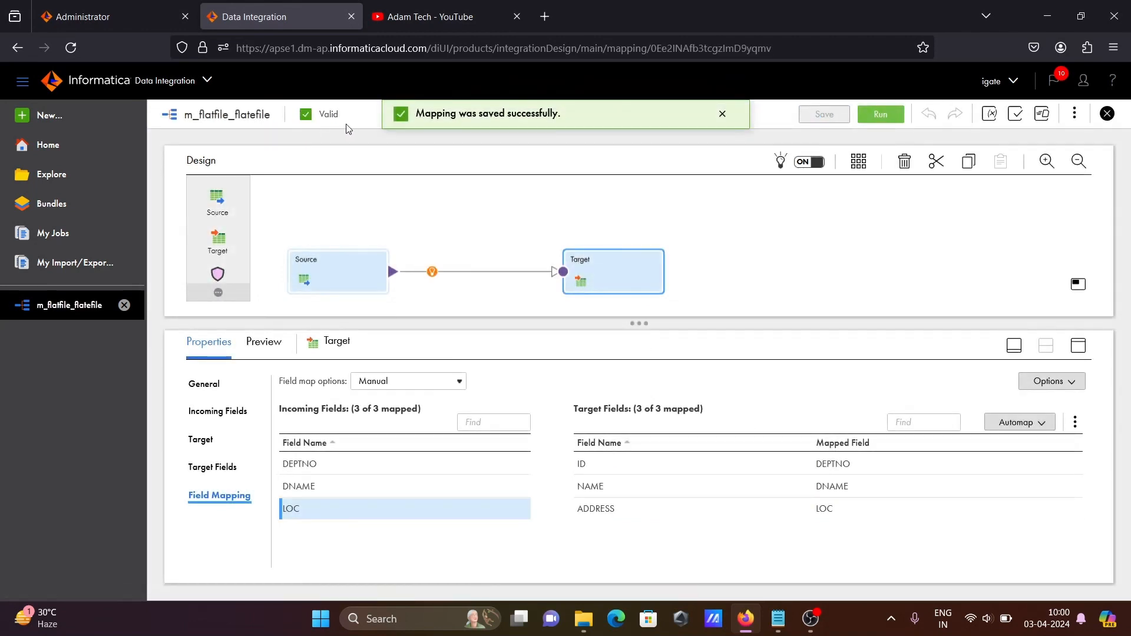
{"action": "left_click", "coordinate": [870, 116]}
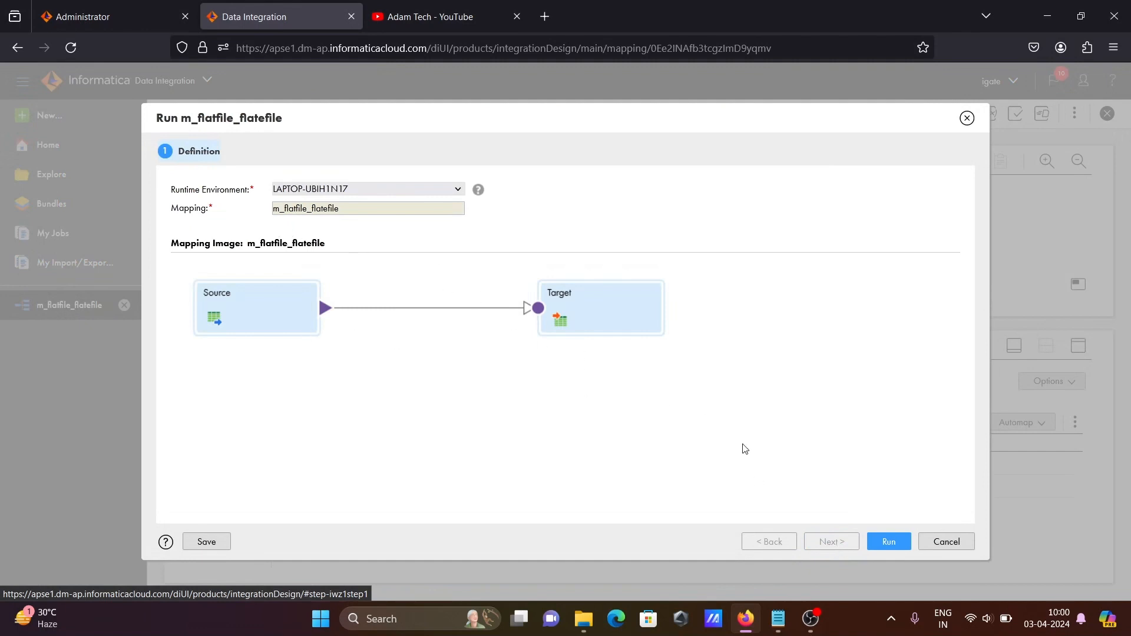
{"action": "left_click", "coordinate": [887, 540]}
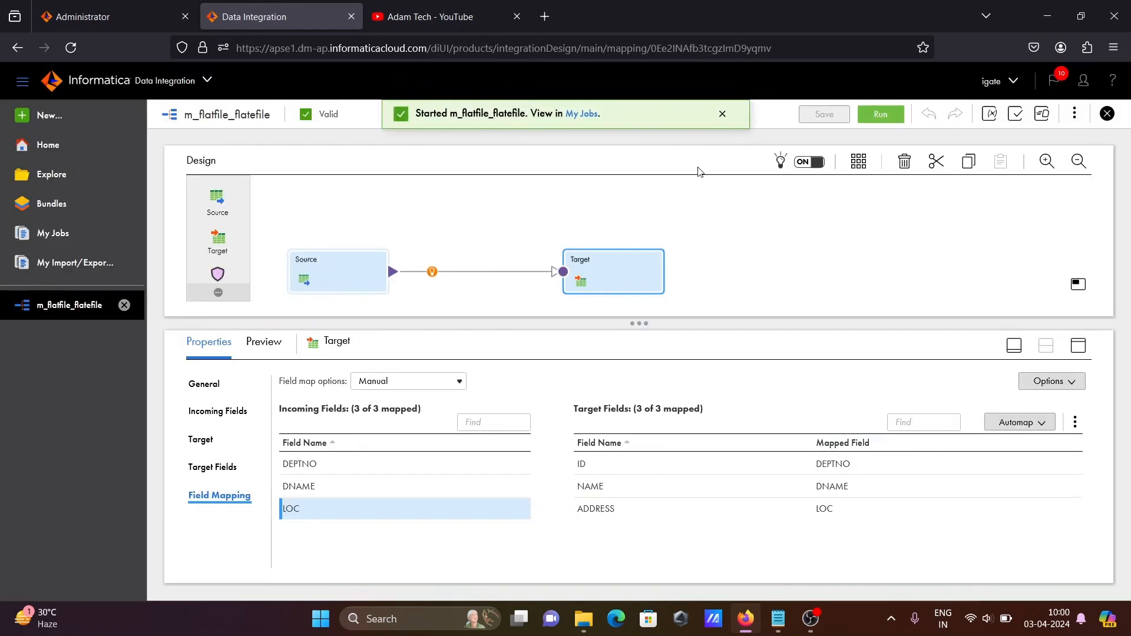
View the started m_flatfile_flatefile run in My Jobs and refresh its status until the run ends.
{"action": "left_click", "coordinate": [579, 116]}
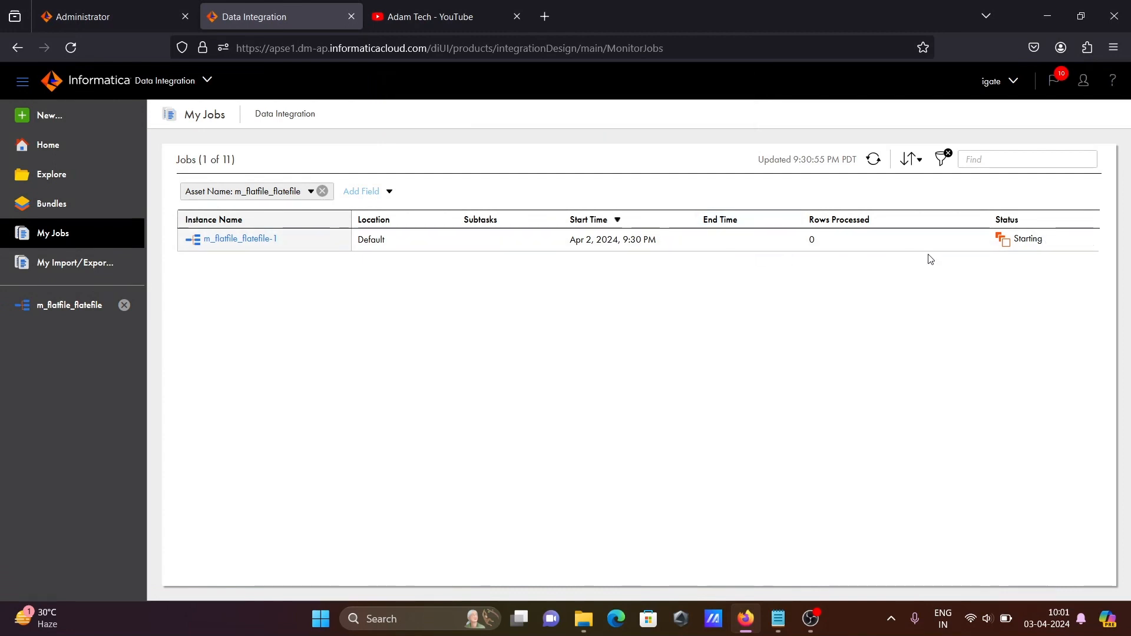
{"action": "left_click", "coordinate": [874, 160]}
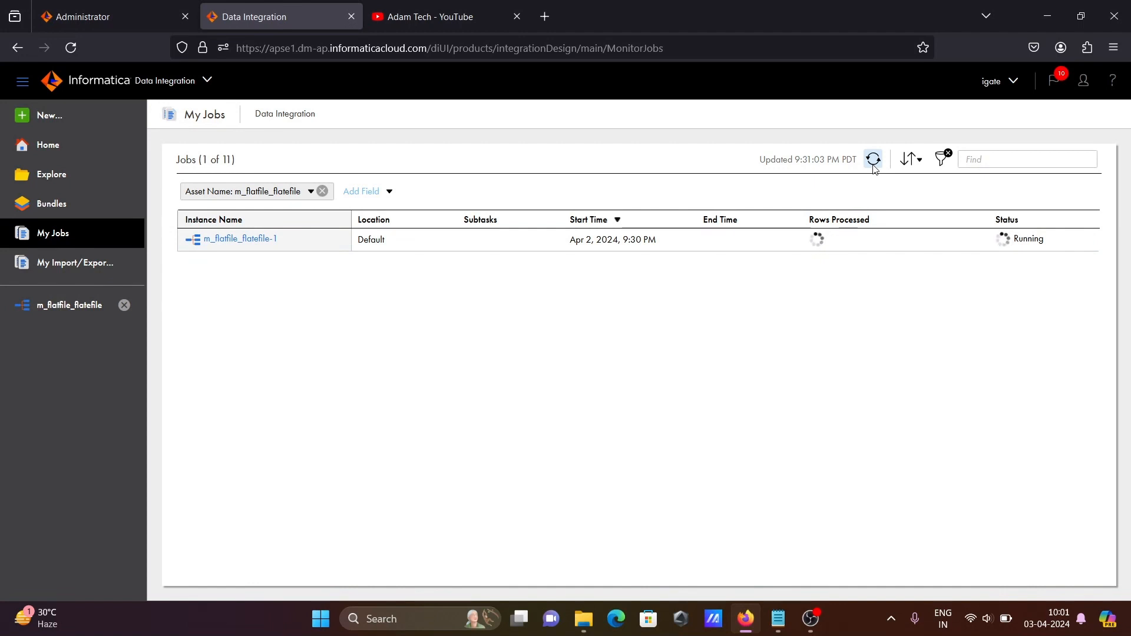
{"action": "left_click", "coordinate": [874, 164]}
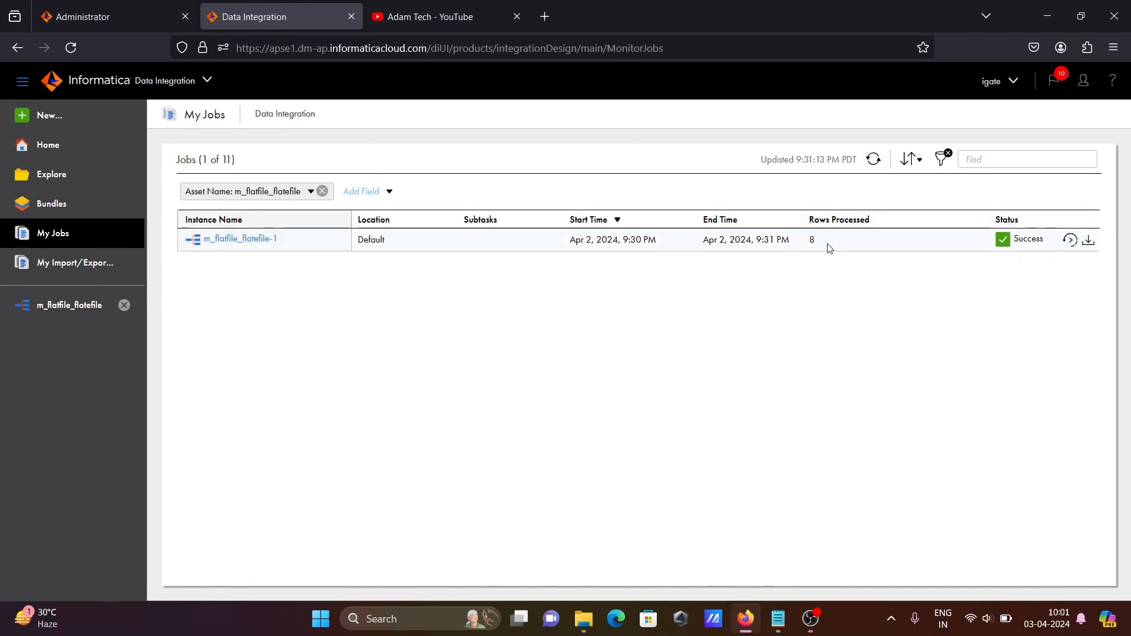
Check the loaded rows of tgt_Department in the desktop's Flat_File_Example folder, close the file and return to Firefox.
{"action": "left_click", "coordinate": [1054, 7]}
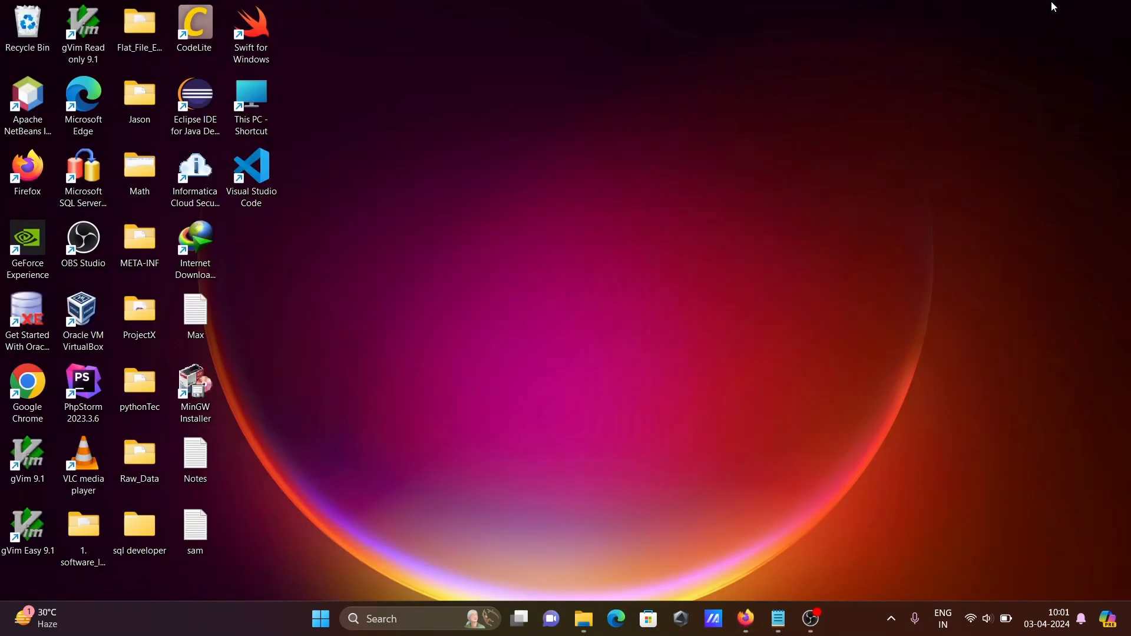
{"action": "double_click", "coordinate": [134, 52]}
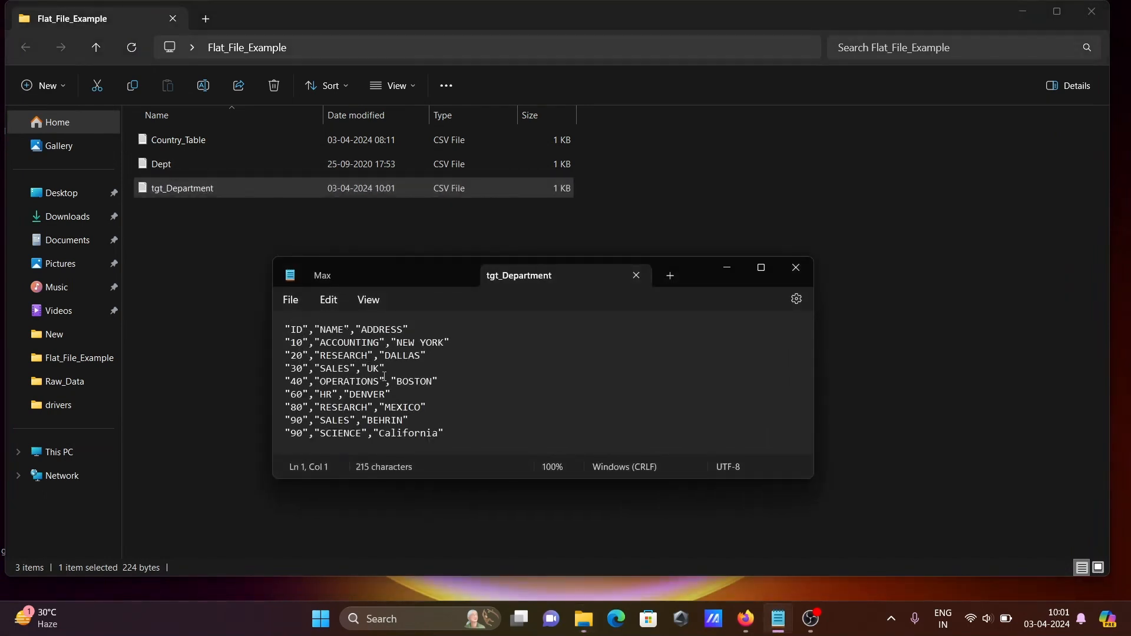
{"action": "left_click", "coordinate": [635, 275]}
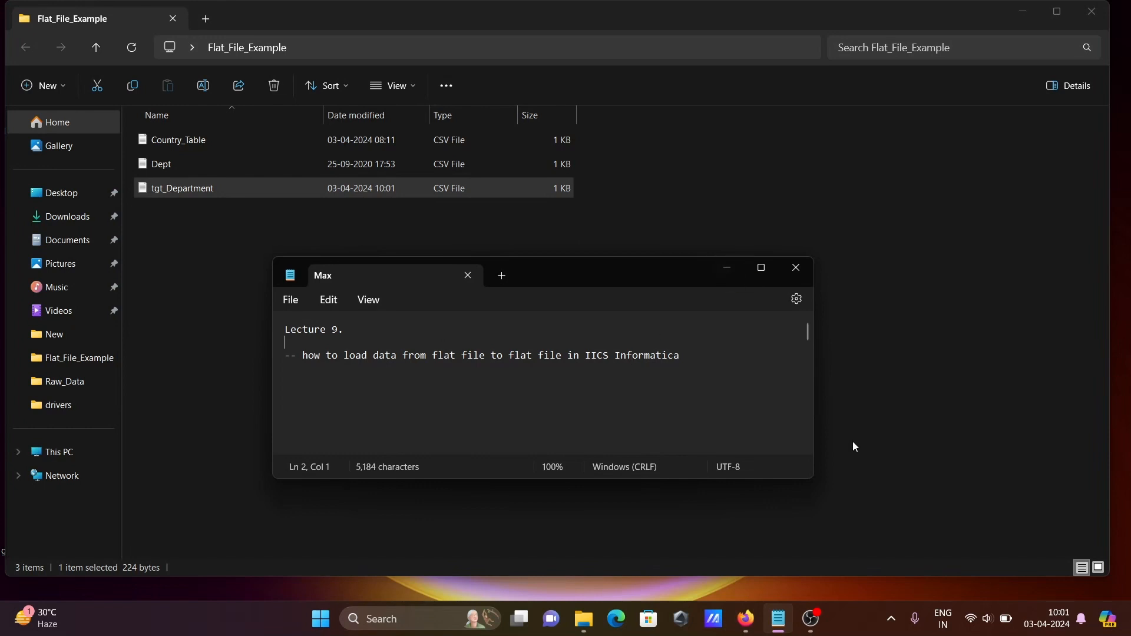
{"action": "left_click", "coordinate": [746, 613]}
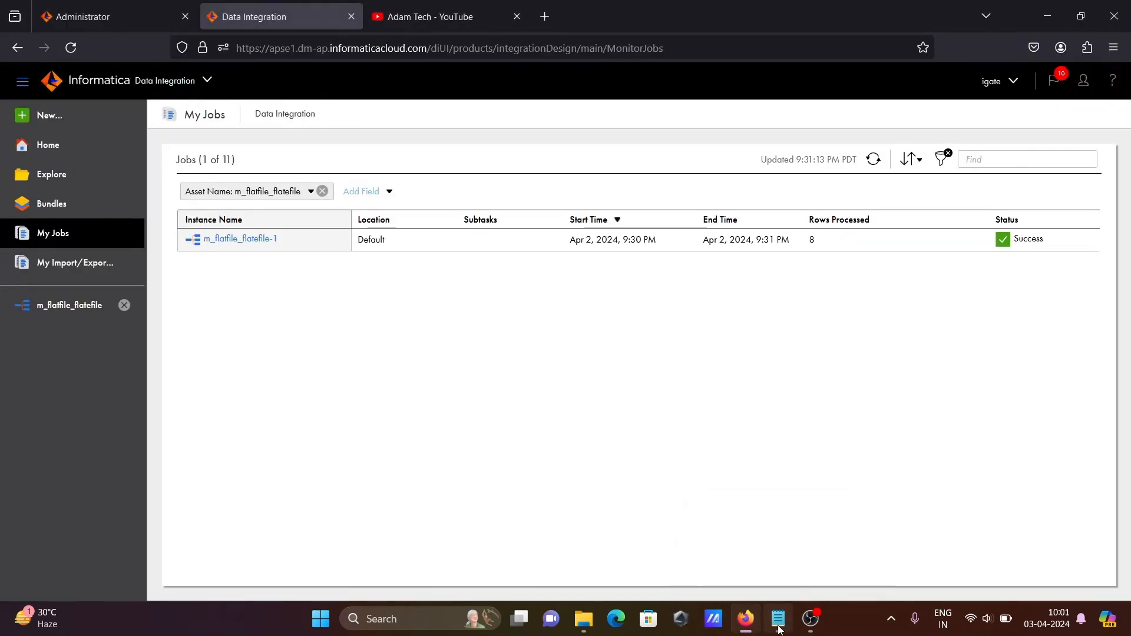